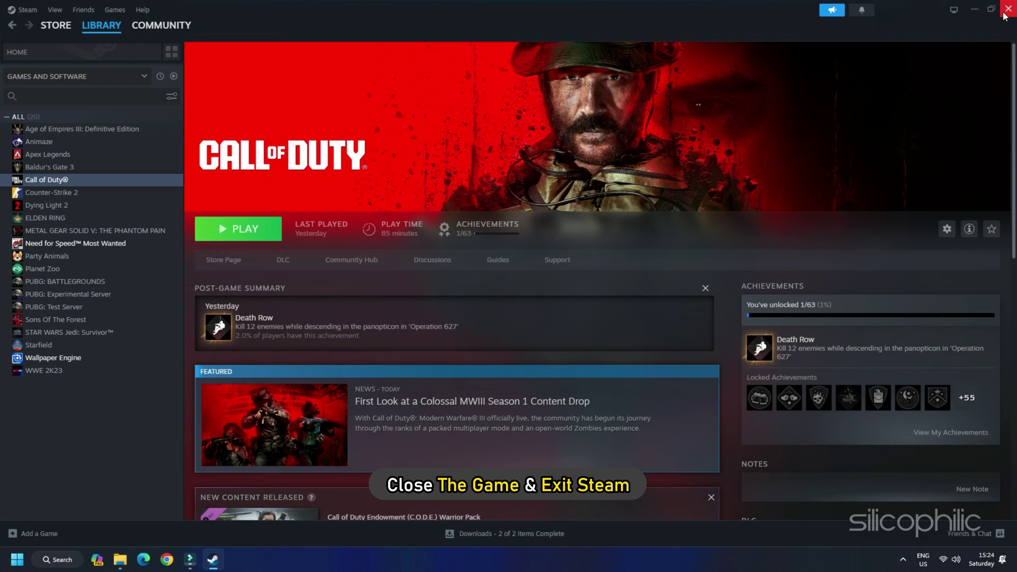
Step: Exit the Steam client completely with the close button at the top-right
click(1007, 9)
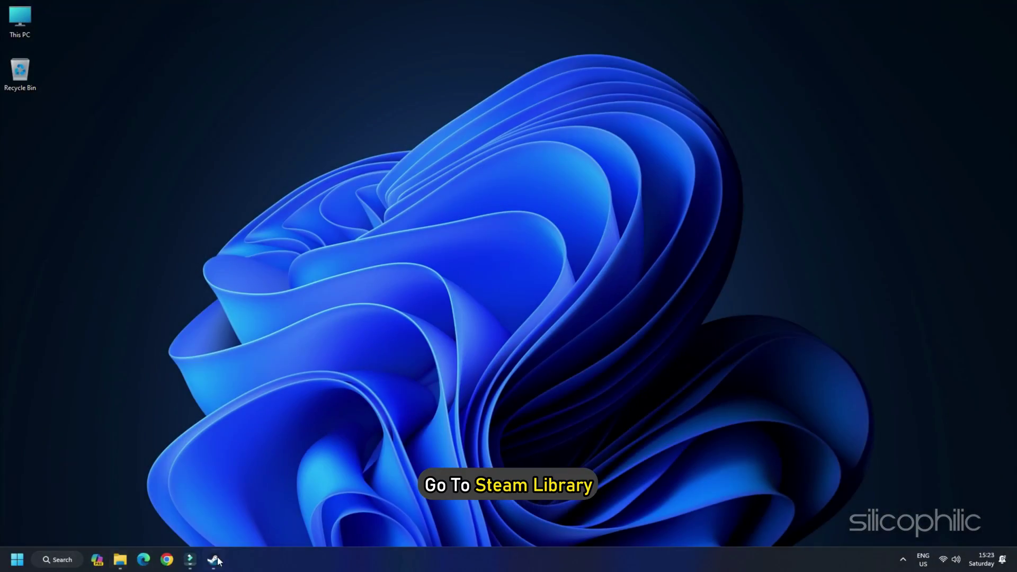
Step: Open Call of Duty's Properties from the Steam library and show its Installed Files page
click(213, 560)
right_click(97, 173)
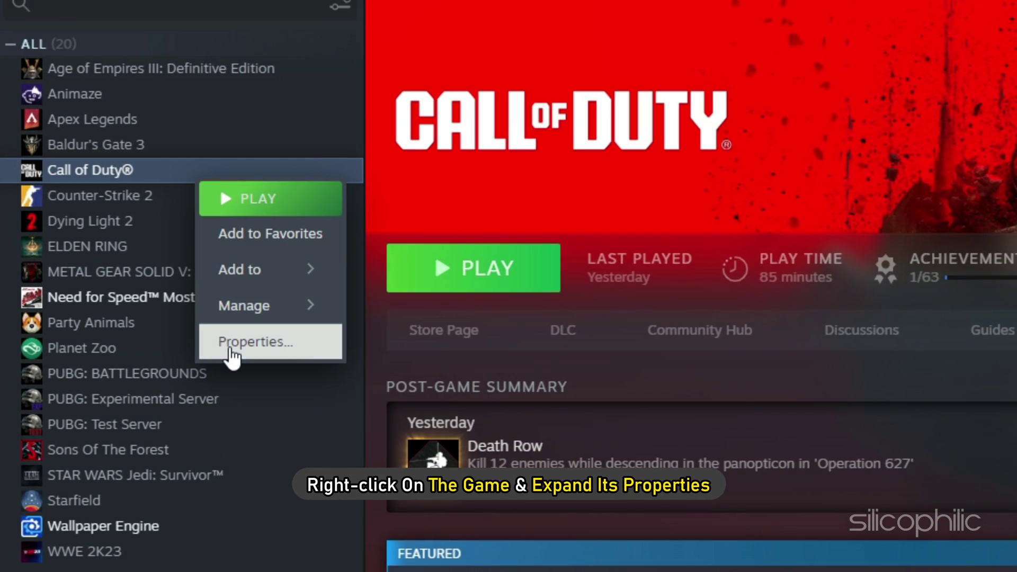
click(229, 357)
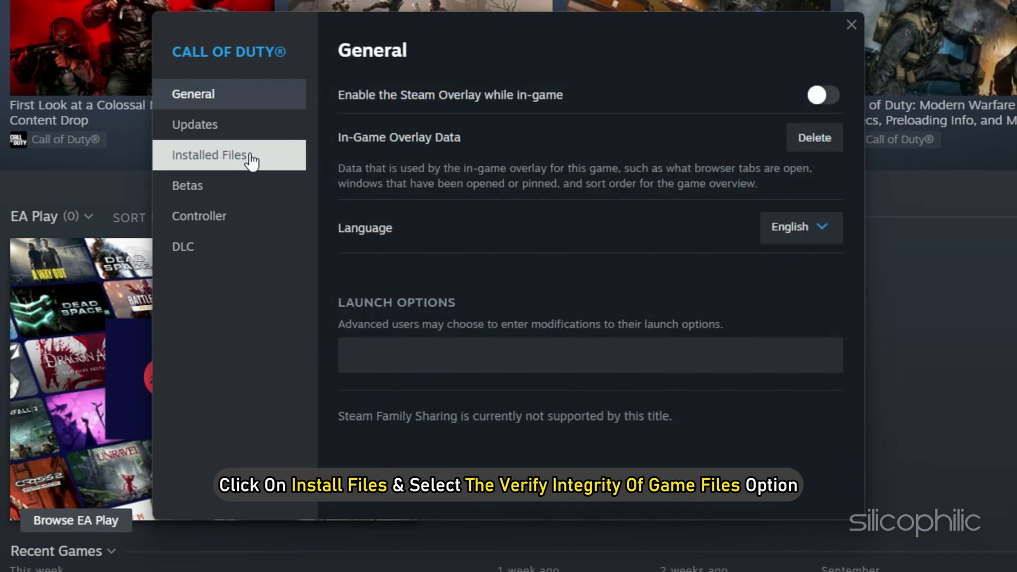
click(251, 160)
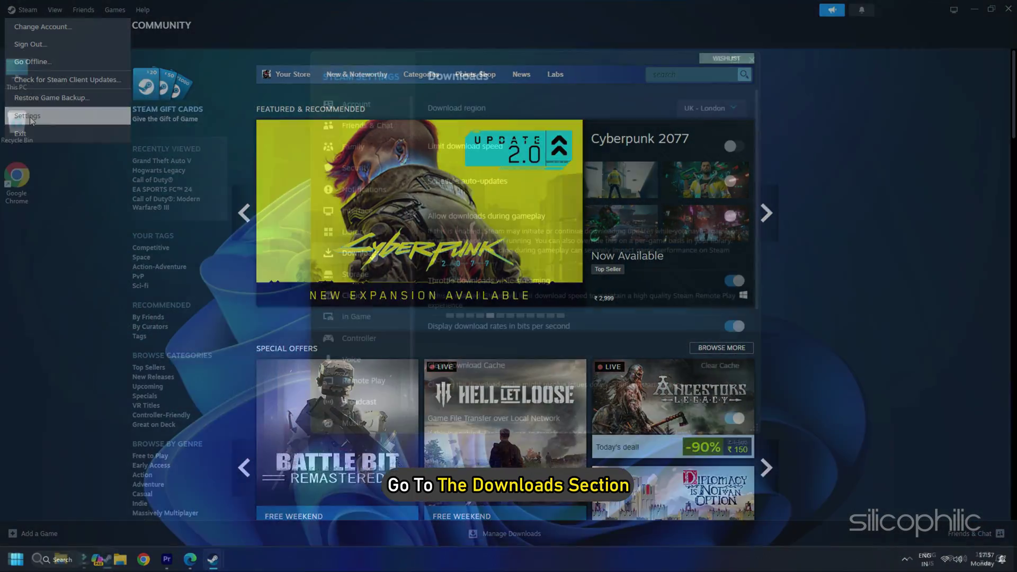
Step: In Steam's Downloads settings, change the download region from UK - London to UK - Manchester
click(373, 252)
click(714, 110)
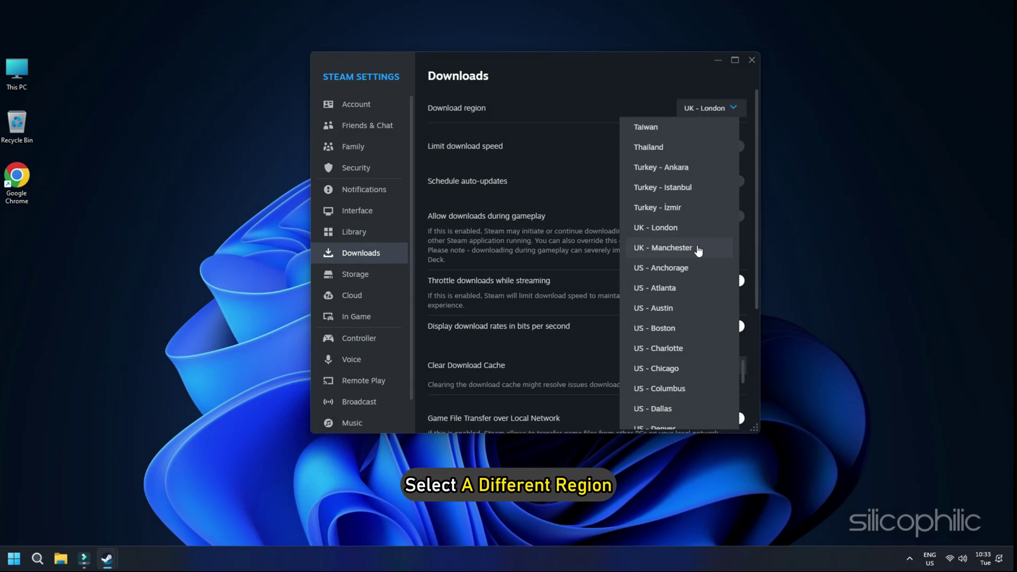
click(698, 249)
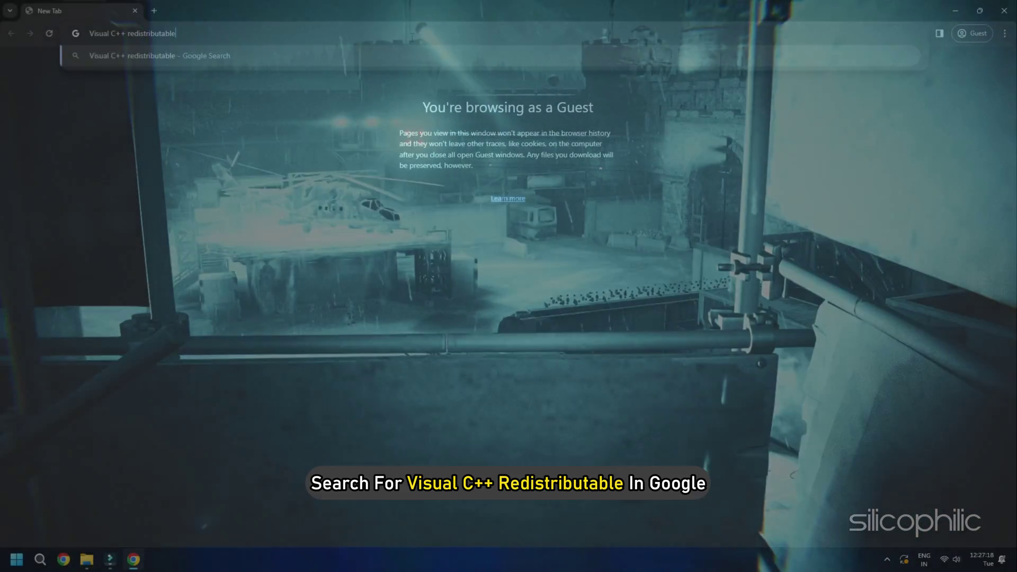
Step: Search Google for 'Visual C++ redistributable' and open Microsoft's redistributable downloads page
key(Return)
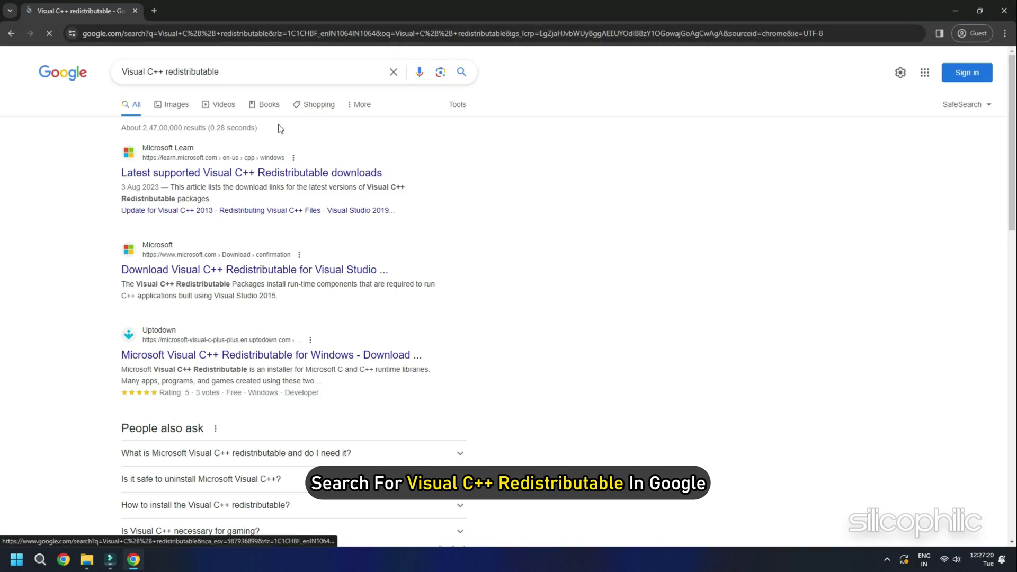
click(226, 172)
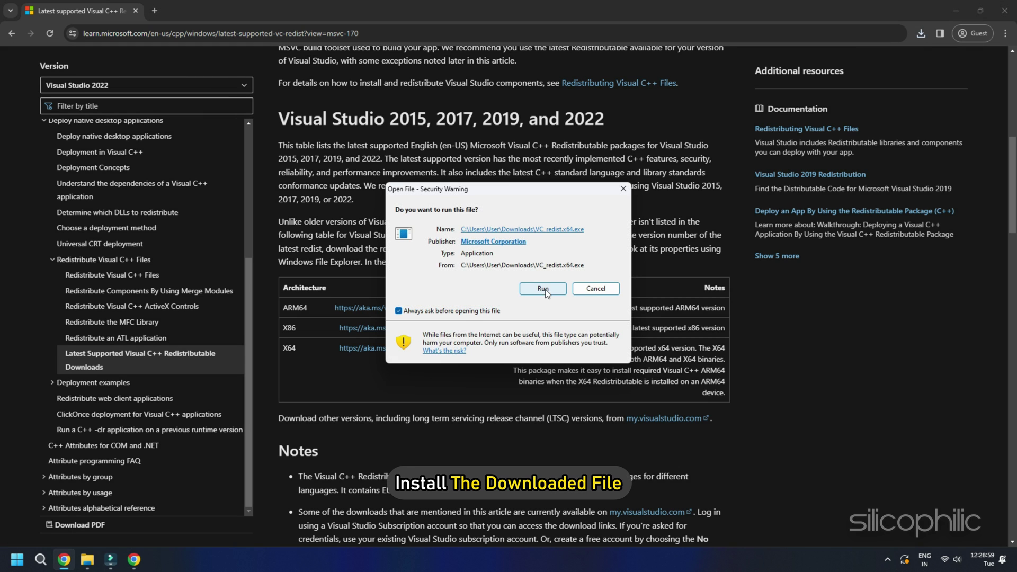
Step: Run the downloaded VC_redist.x64.exe installer and close it after setup succeeds
click(546, 290)
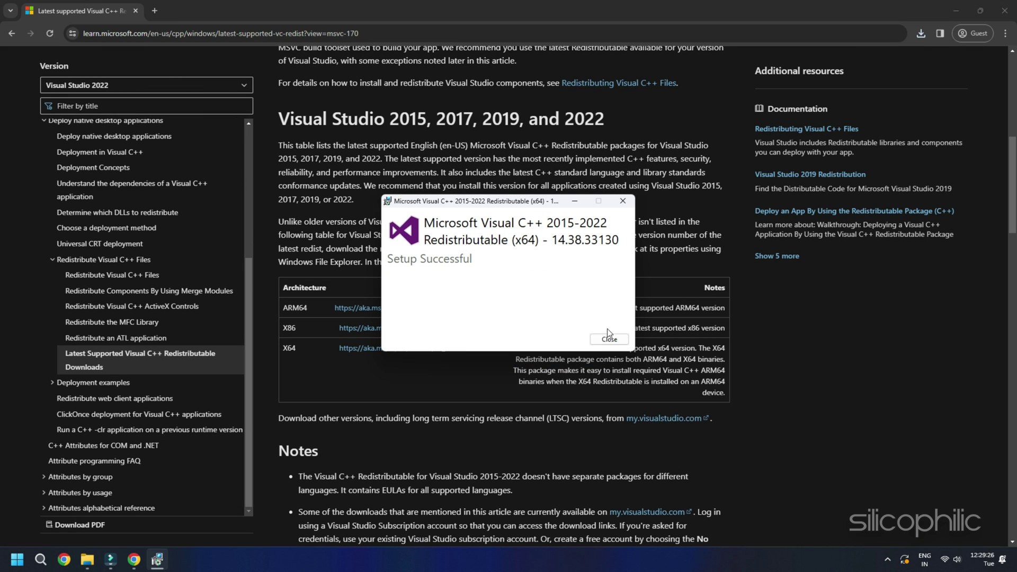
click(608, 338)
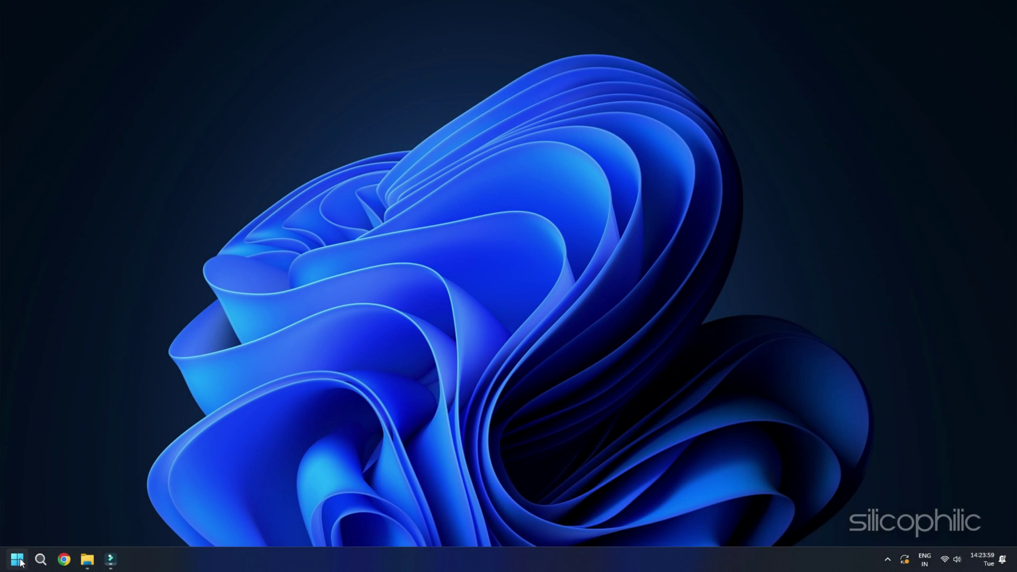
Step: Search automatically for an AMD Radeon(TM) Vega 8 Graphics driver update in Device Manager, then close the result
right_click(20, 562)
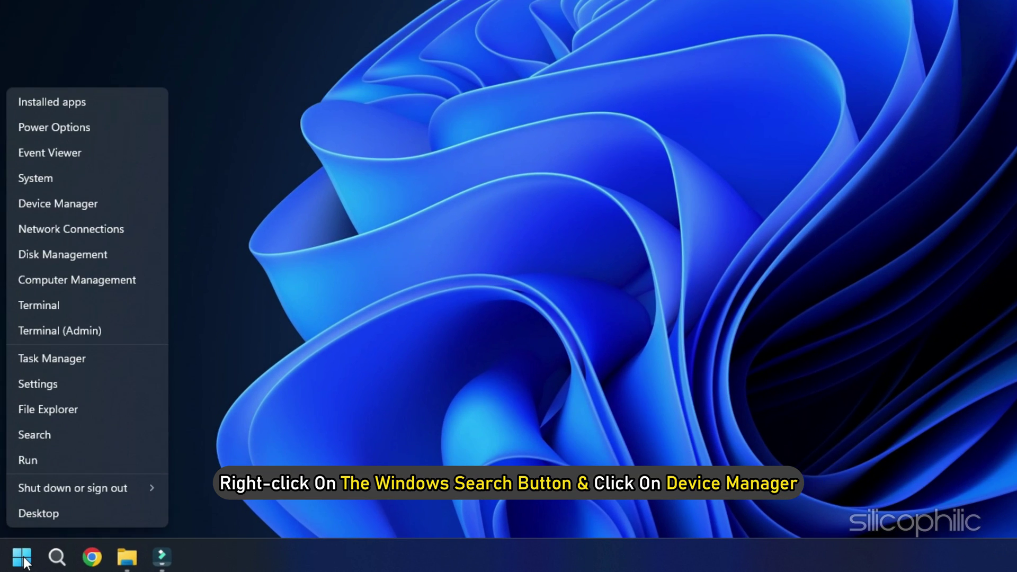
click(77, 204)
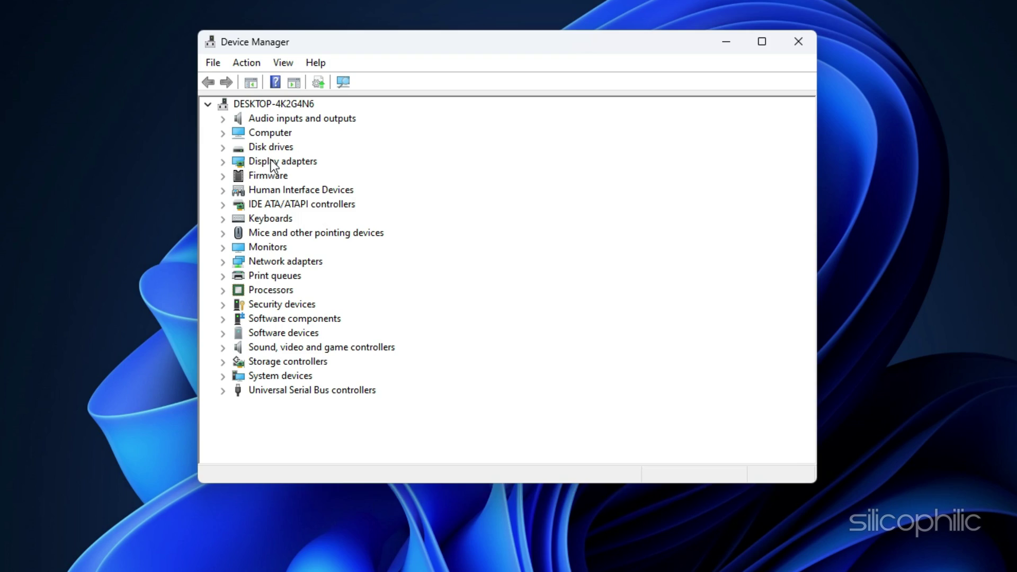
click(225, 167)
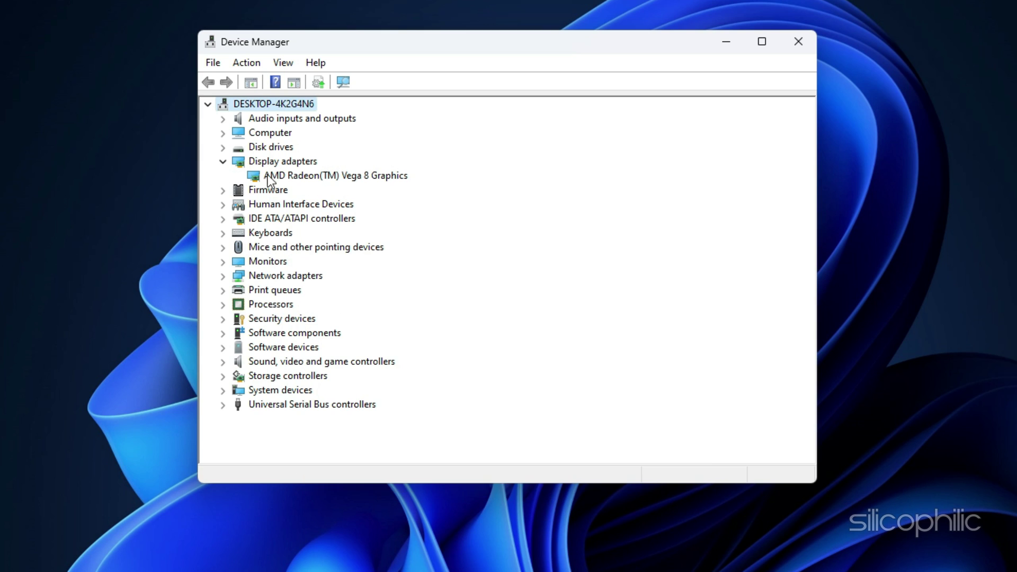
click(354, 179)
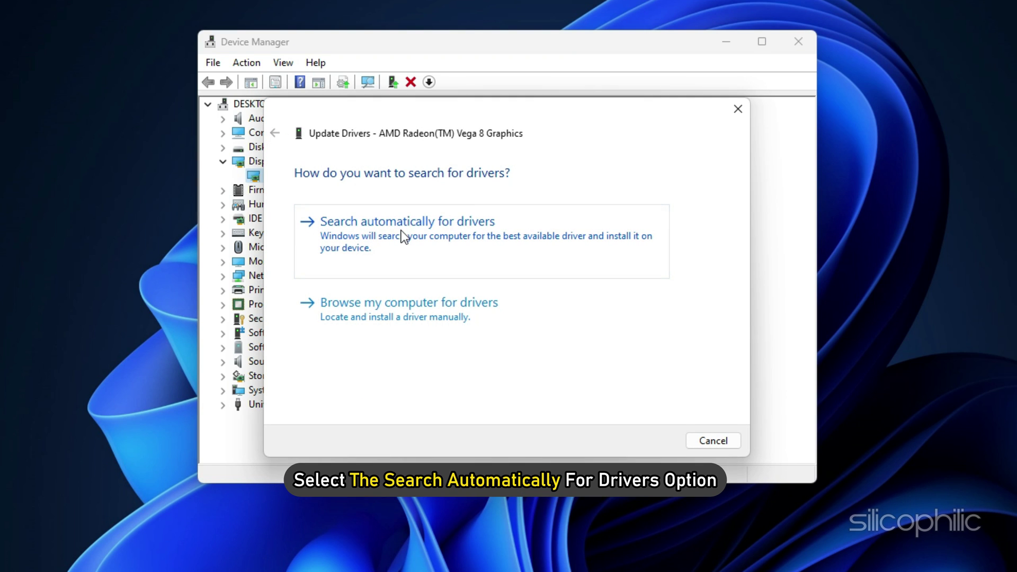
click(401, 233)
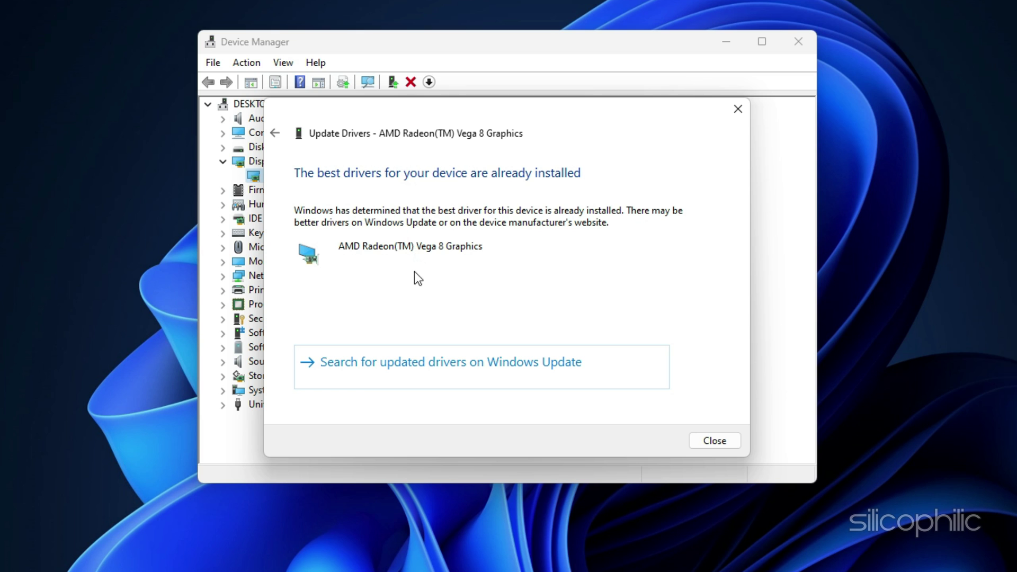
click(718, 440)
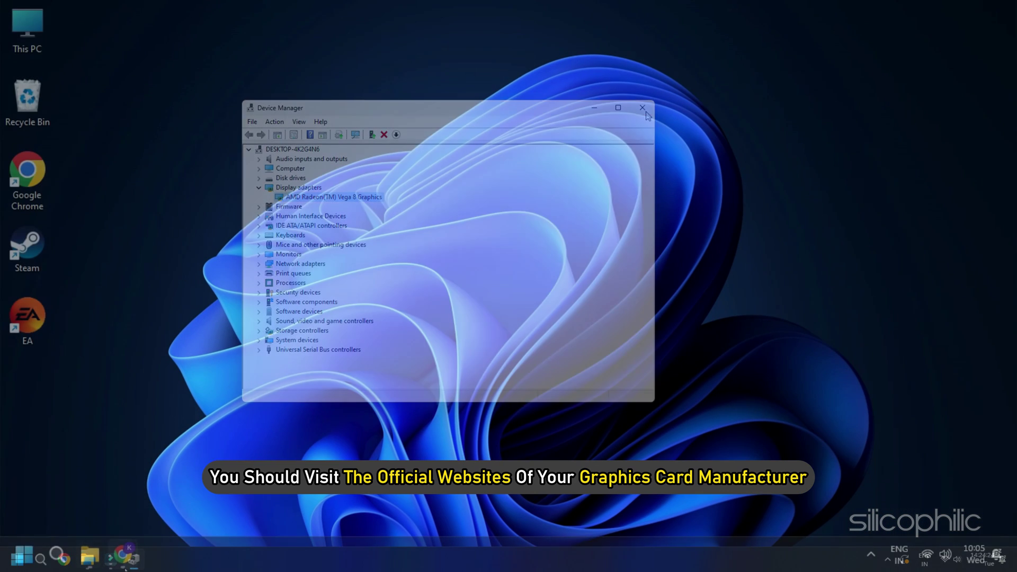
Step: Return to the NVIDIA/AMD driver pages and launch the downloaded AMD driver installer in the background
mouse_move(125, 566)
click(113, 487)
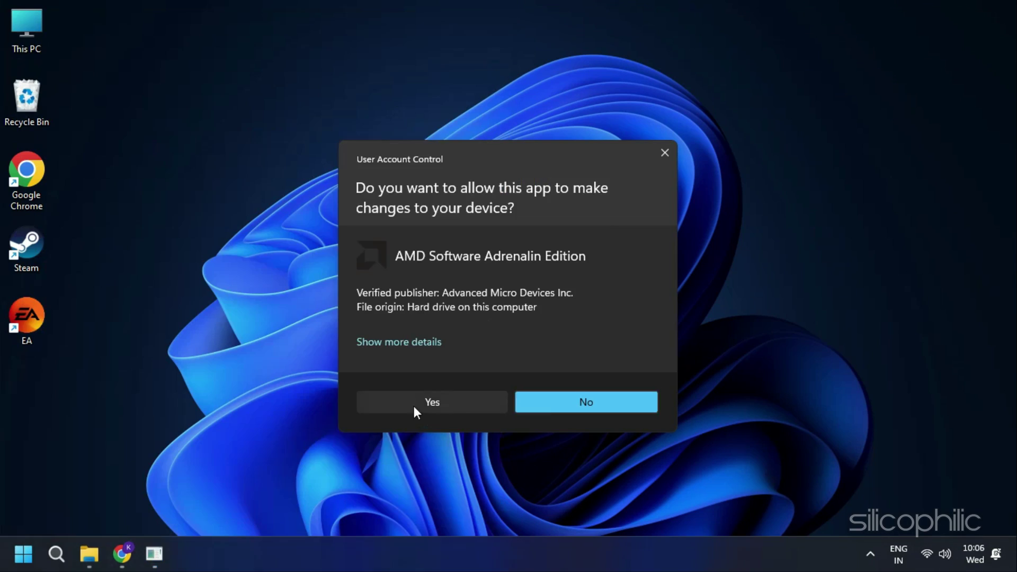
click(418, 464)
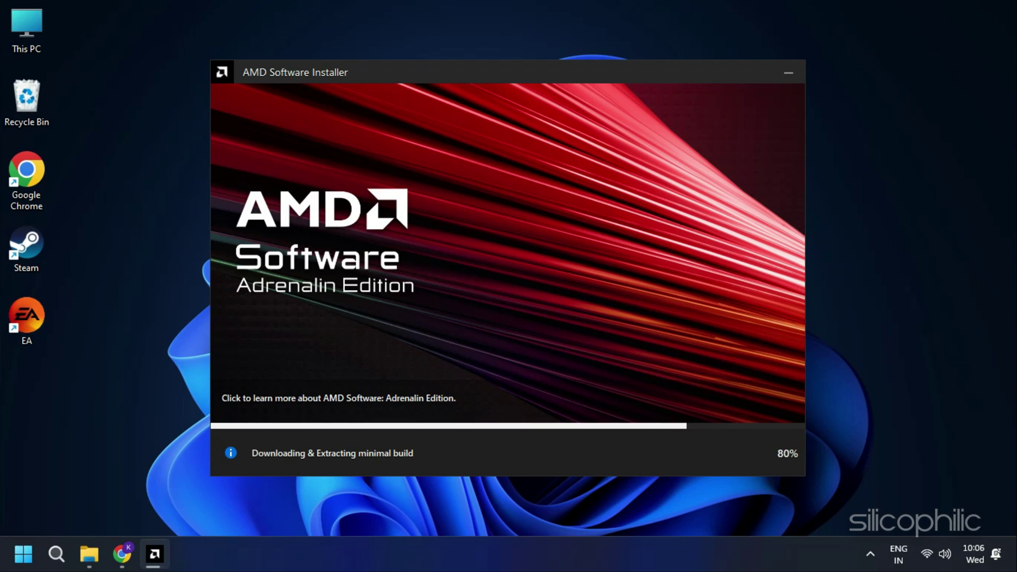
click(788, 72)
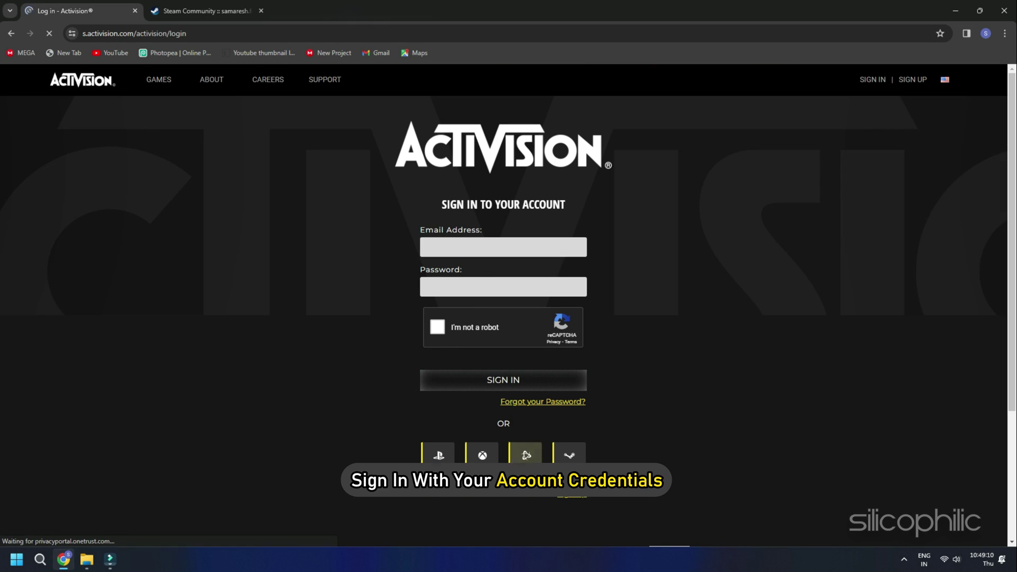
Step: Start registering a new Activision Call of Duty account and advance to the password step
scroll(593, 500, down, 1)
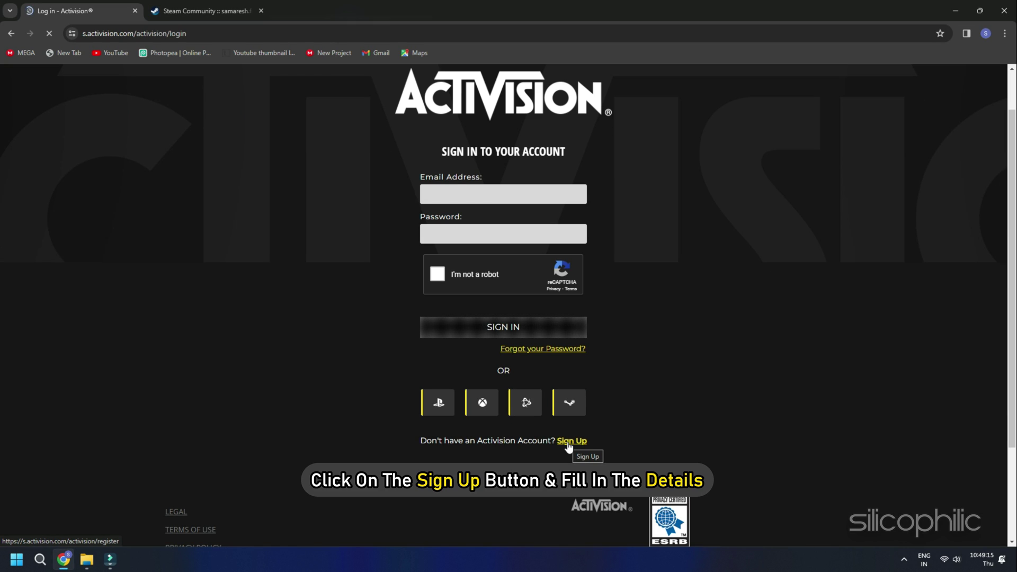
click(568, 441)
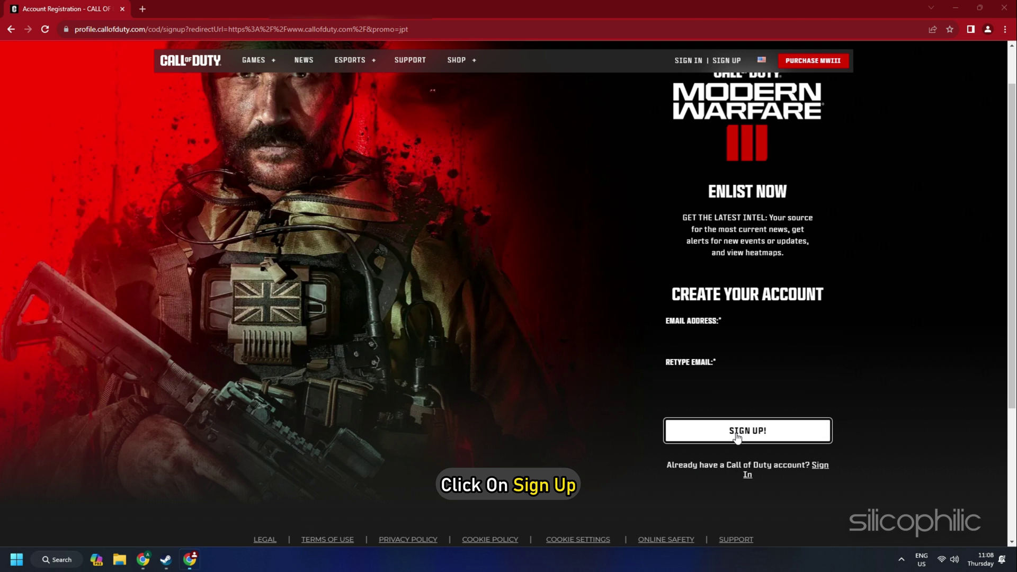
click(736, 436)
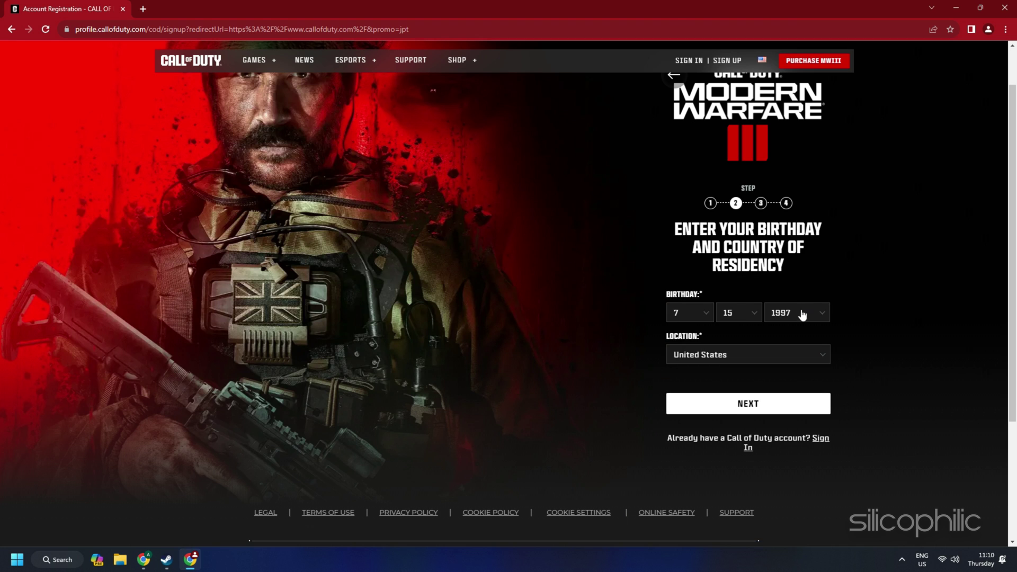
click(783, 411)
Step: Enter the account password, tick both consent boxes and the reCAPTCHA, and submit registration
click(785, 173)
text(*)
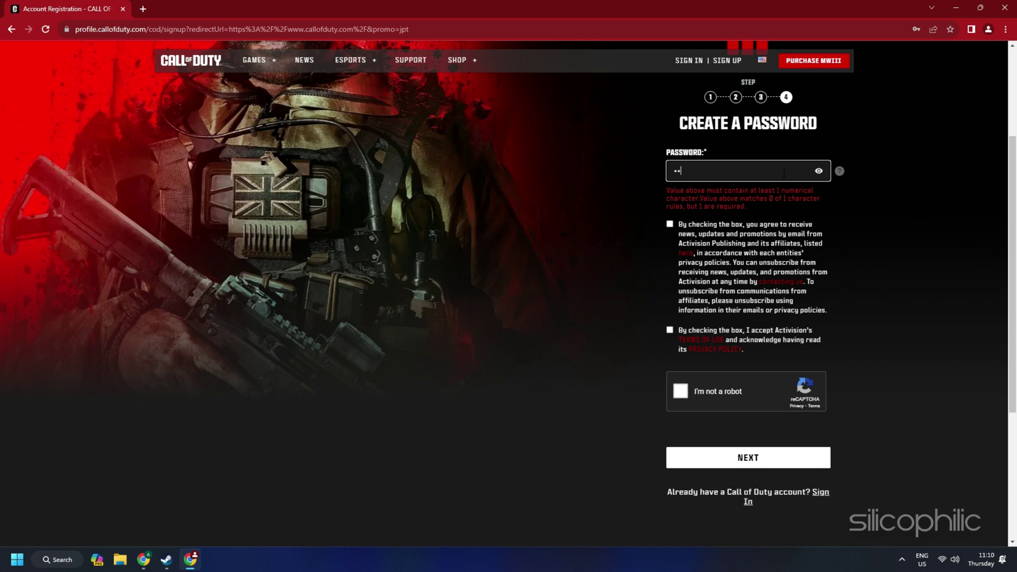
text(*********)
click(669, 195)
click(670, 301)
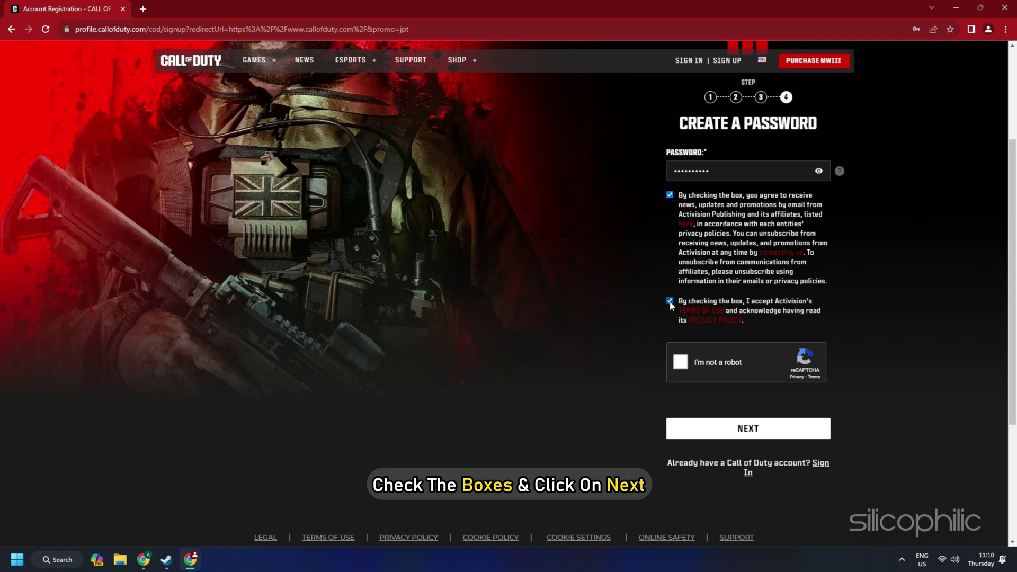
click(681, 362)
click(748, 431)
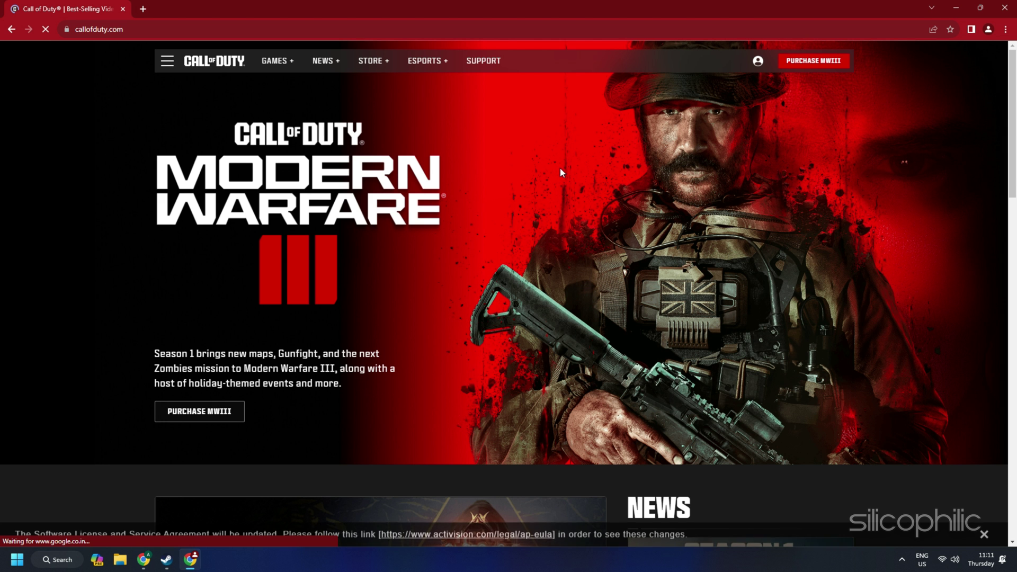
Step: Go to the account's Linked Accounts page and start linking Steam
click(759, 62)
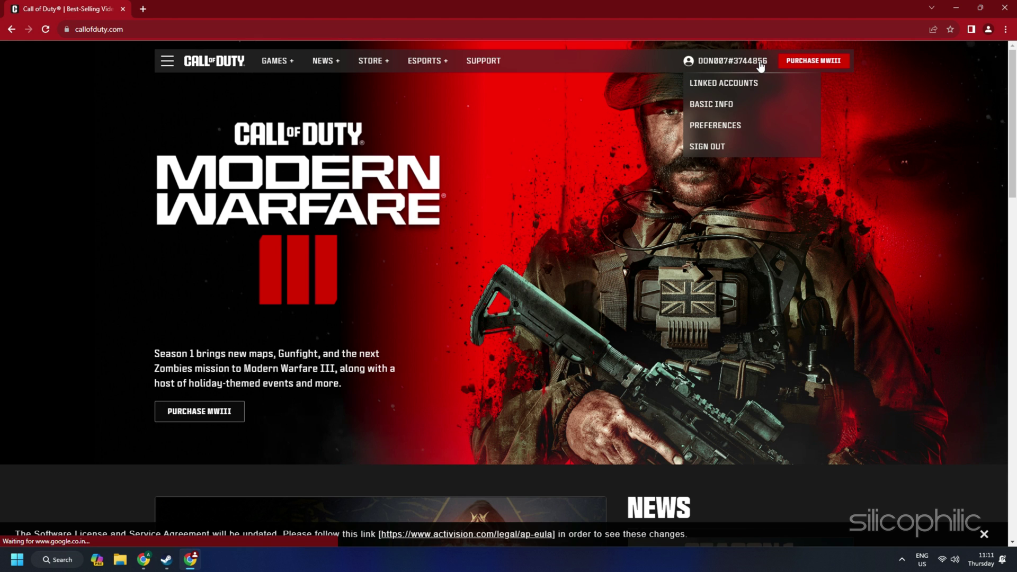
click(731, 84)
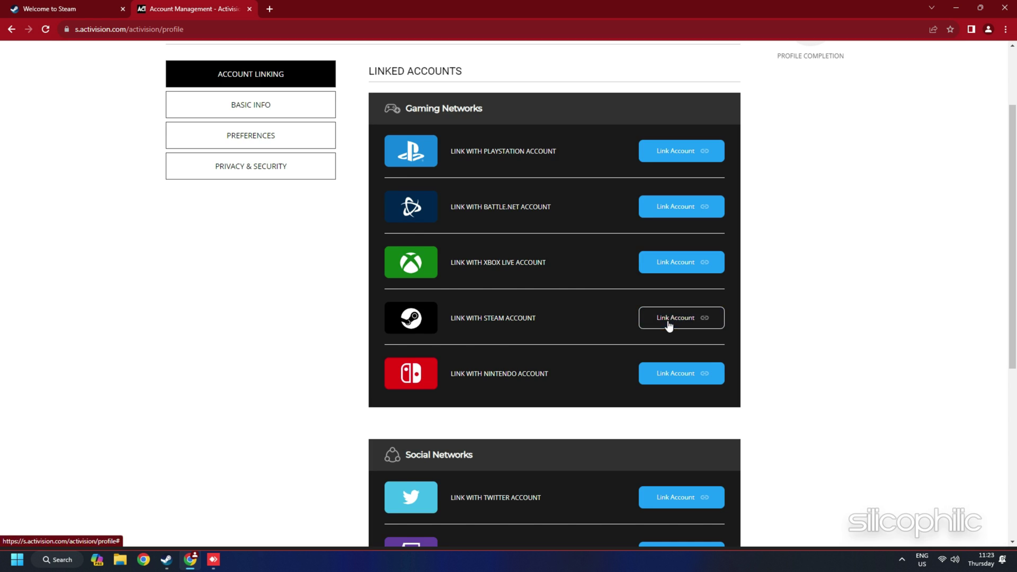
click(671, 321)
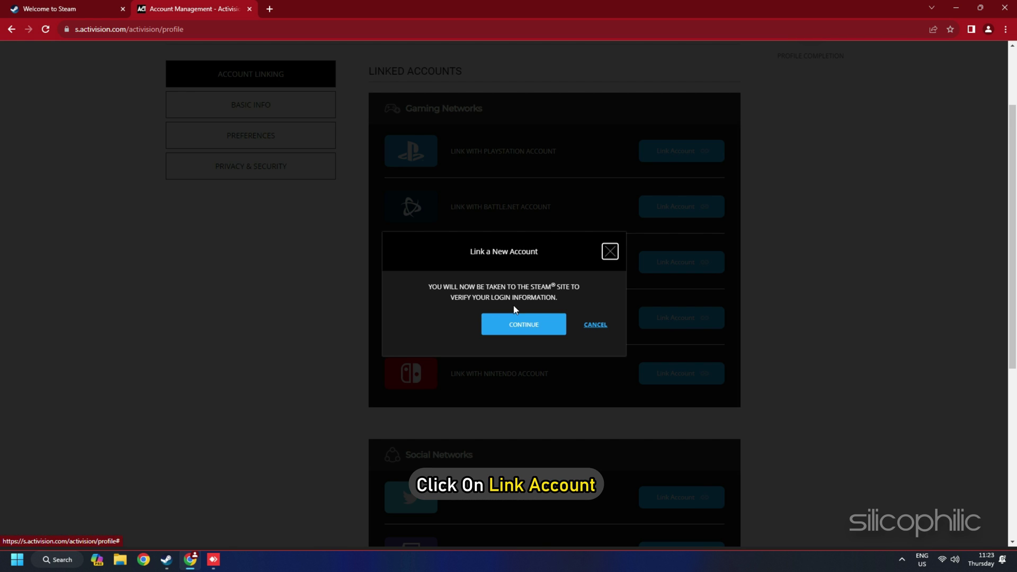
Step: Continue to Steam to verify the Activision account link
click(523, 331)
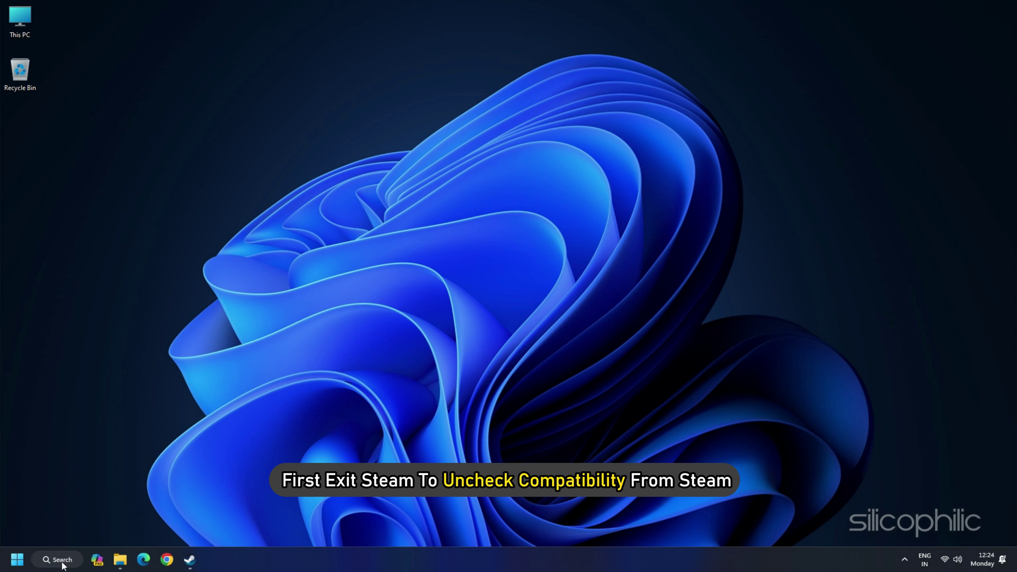
Step: Search Windows for 'Steam' and open the Steam shortcut's file location
click(61, 560)
text(Steam)
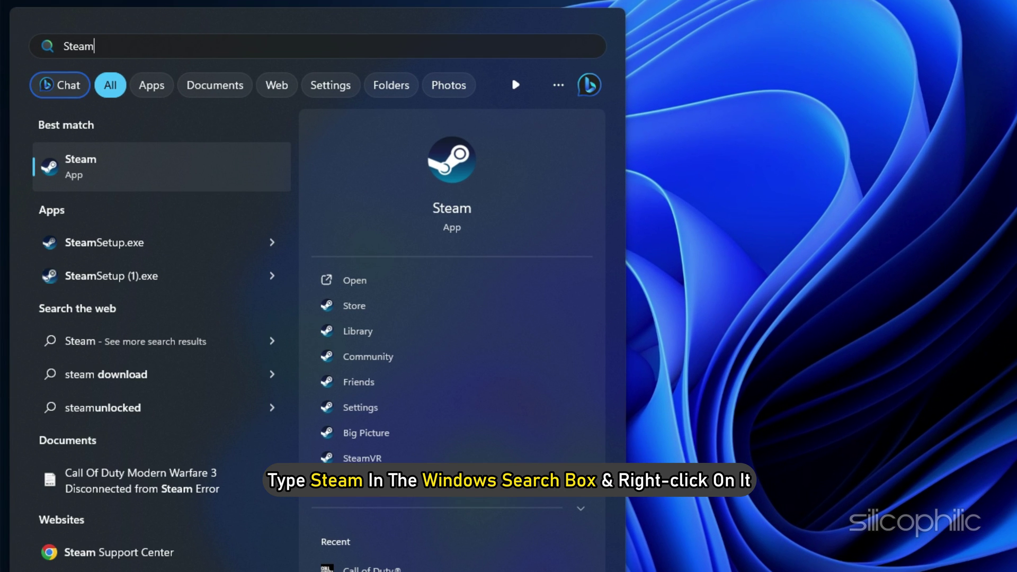
right_click(72, 173)
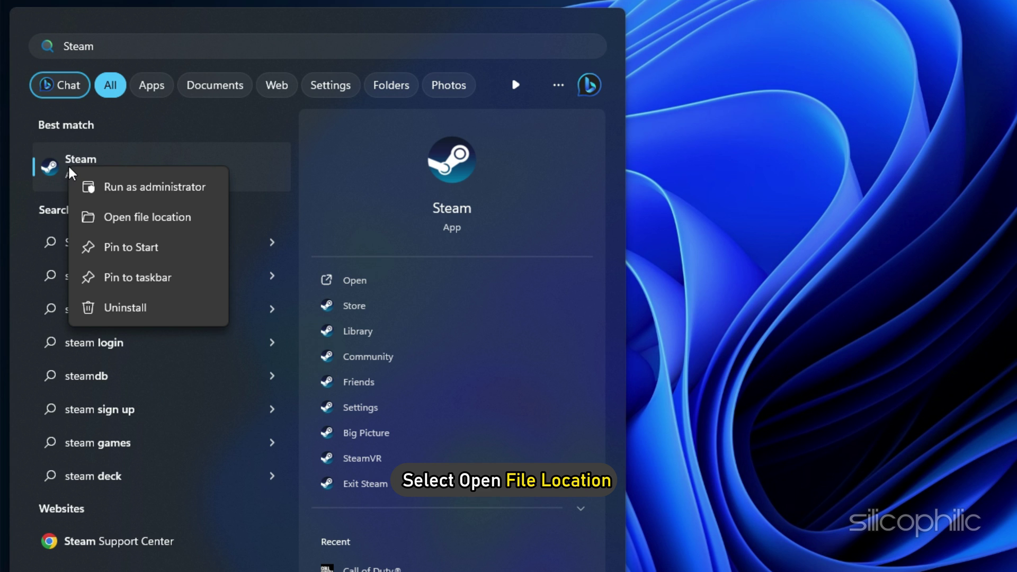
click(114, 219)
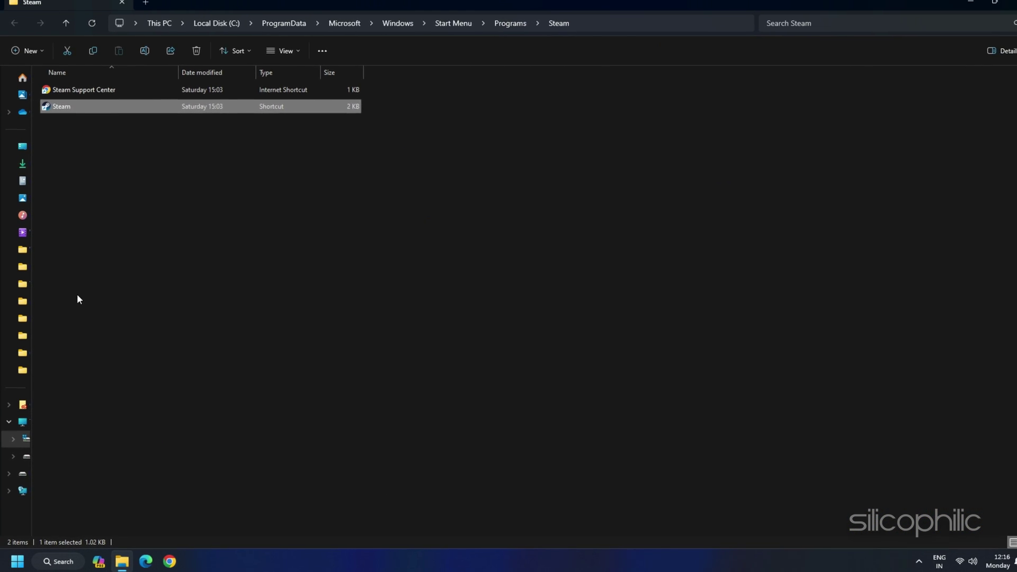
Step: Turn off Windows 8 compatibility mode for the Steam shortcut and apply the change
right_click(60, 109)
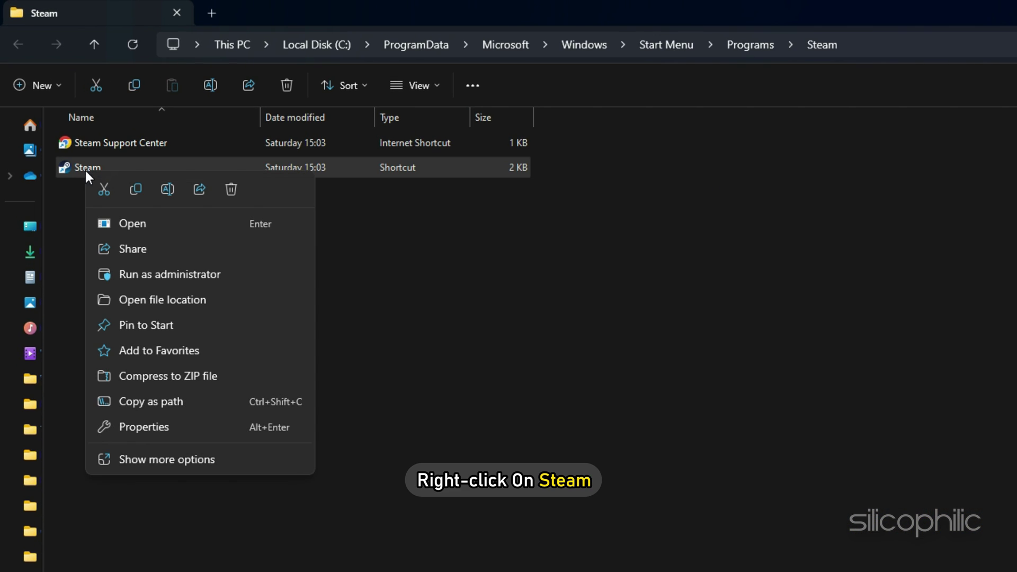
click(147, 426)
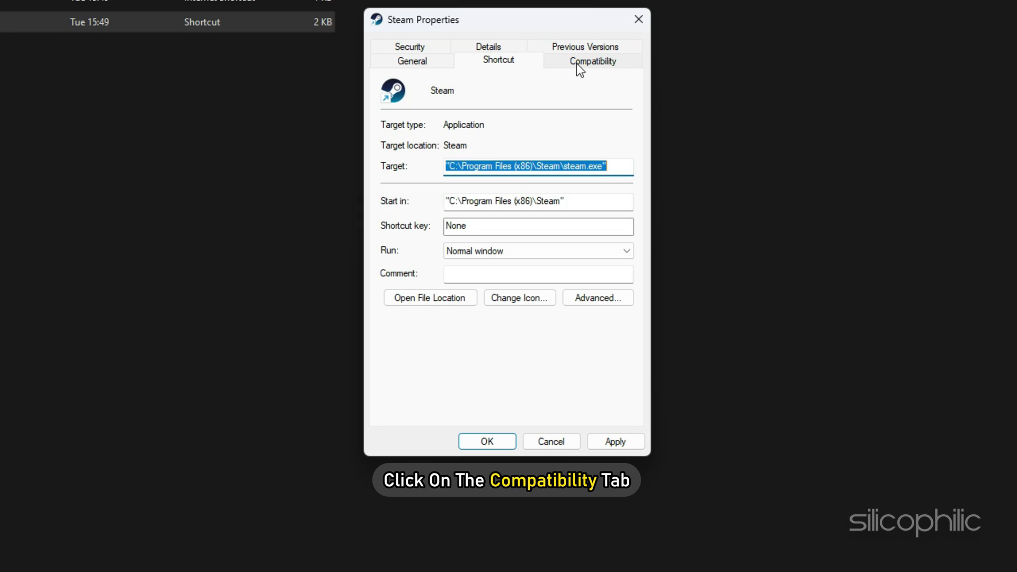
click(579, 68)
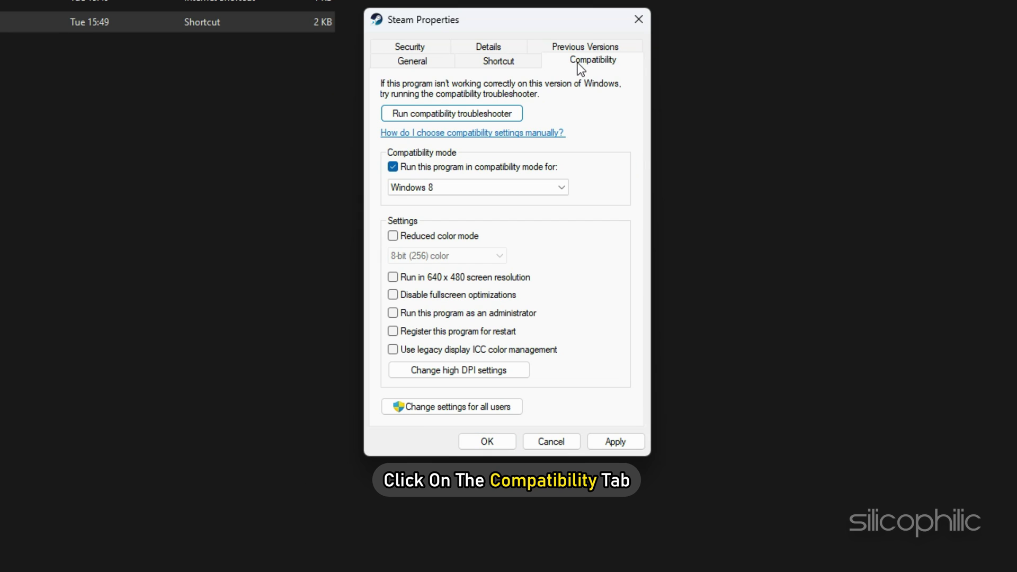
click(393, 167)
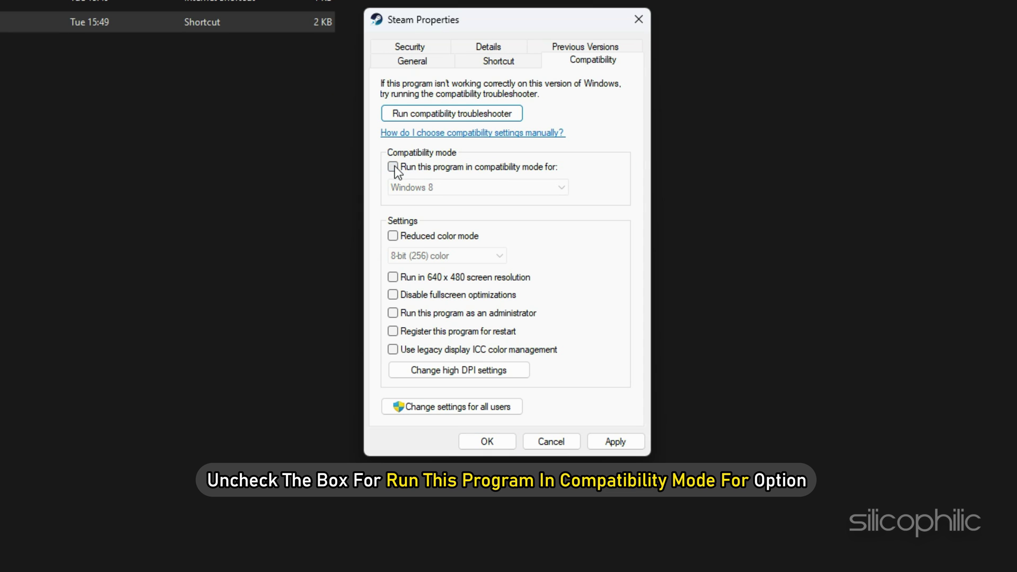
click(609, 442)
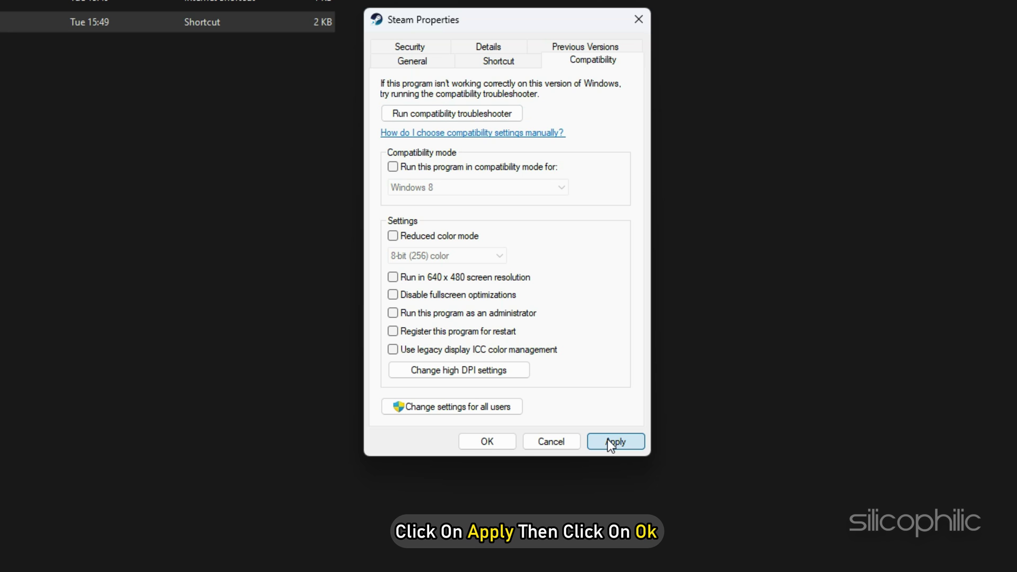
click(609, 442)
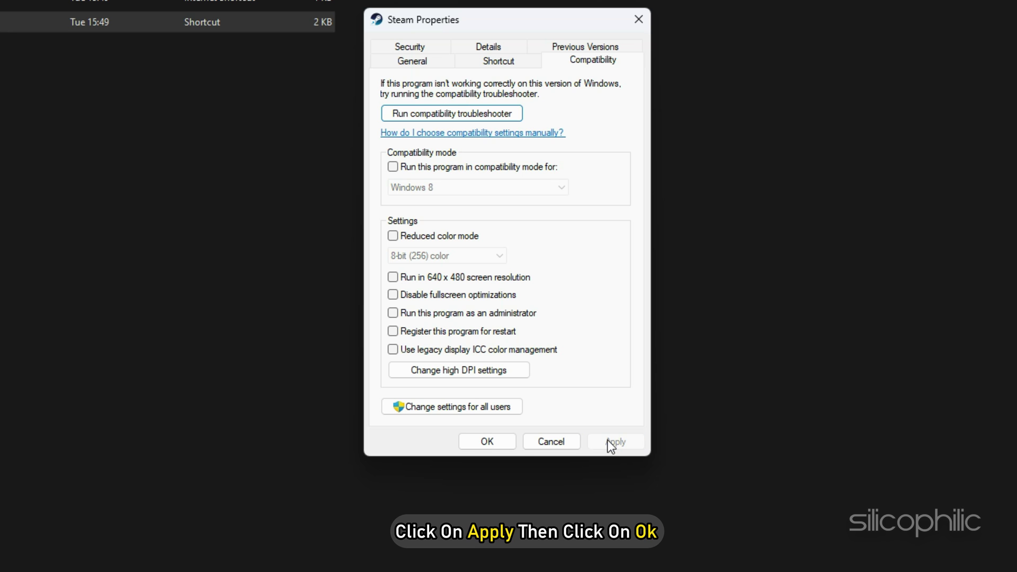
click(488, 442)
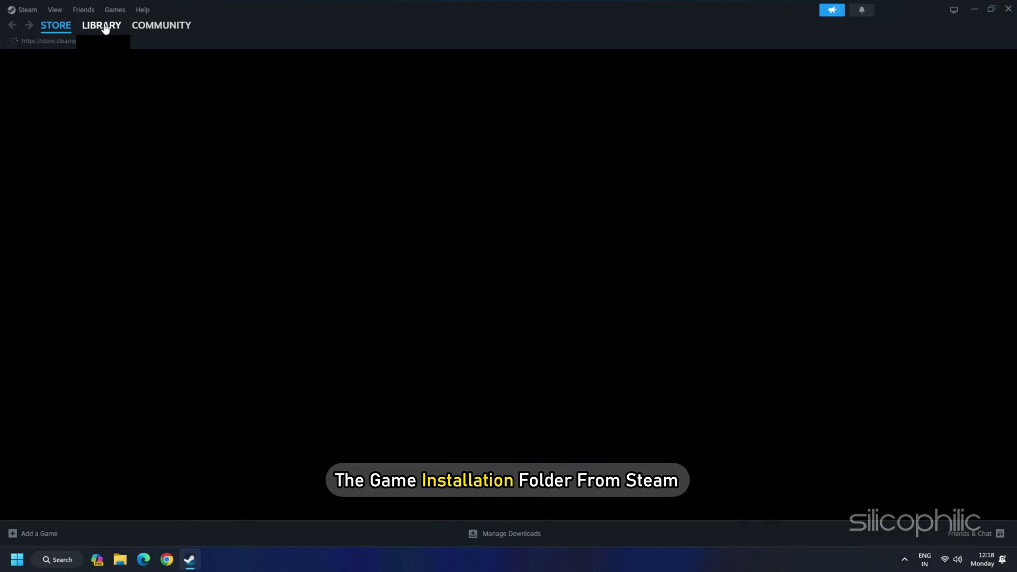
Step: From the Steam library, browse Call of Duty's local files to open its installation folder
click(105, 29)
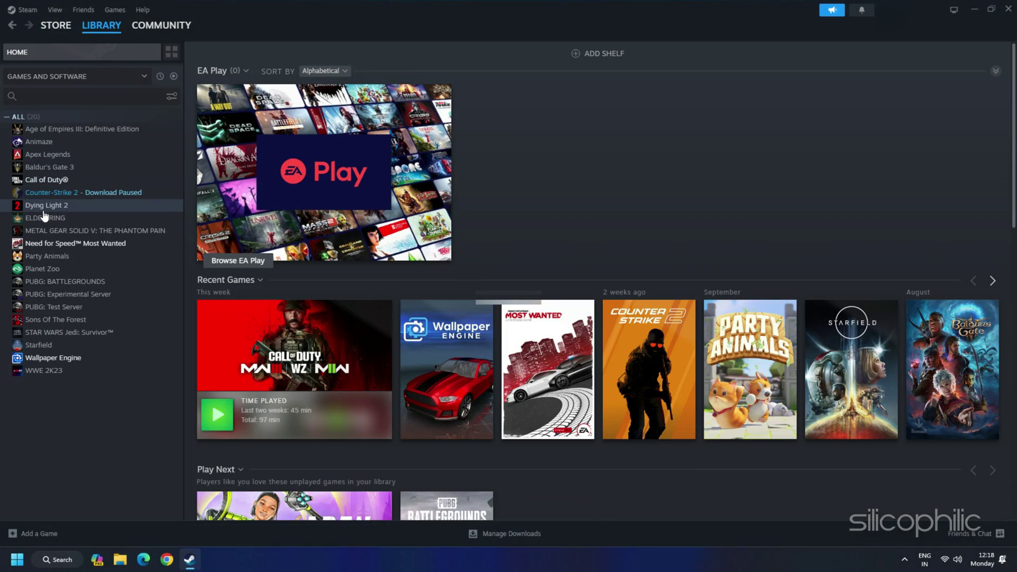
right_click(39, 181)
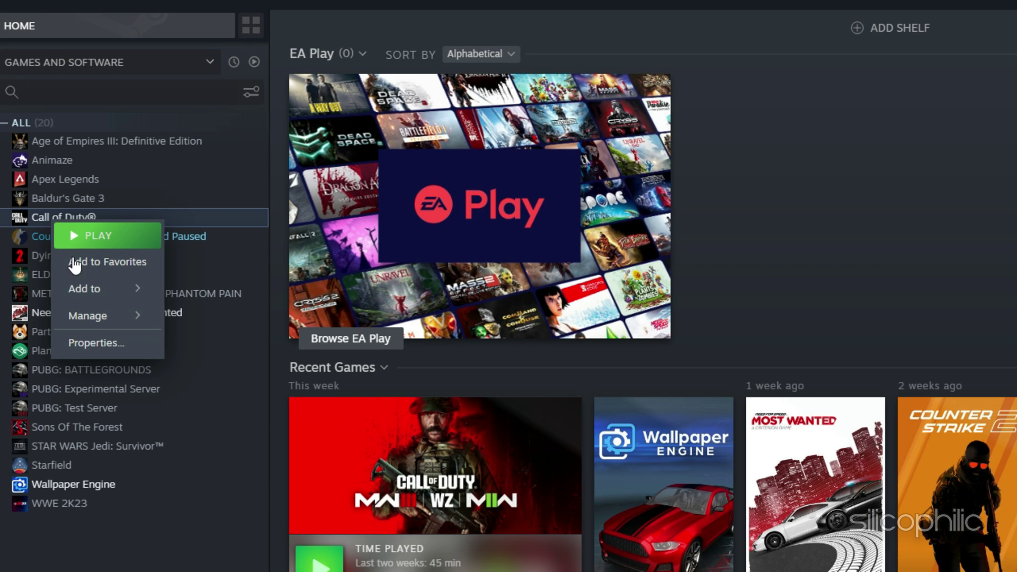
click(107, 319)
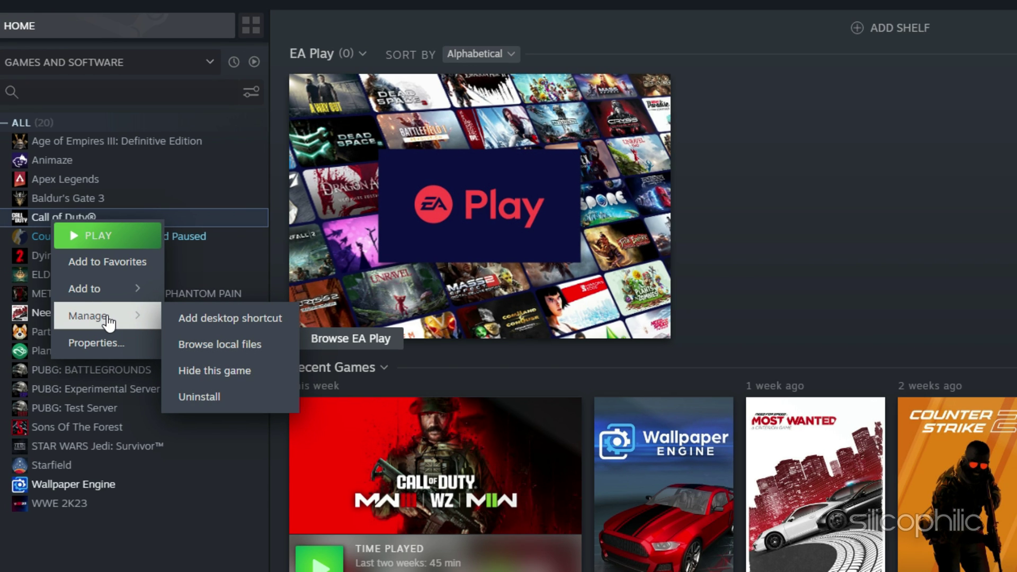
click(228, 345)
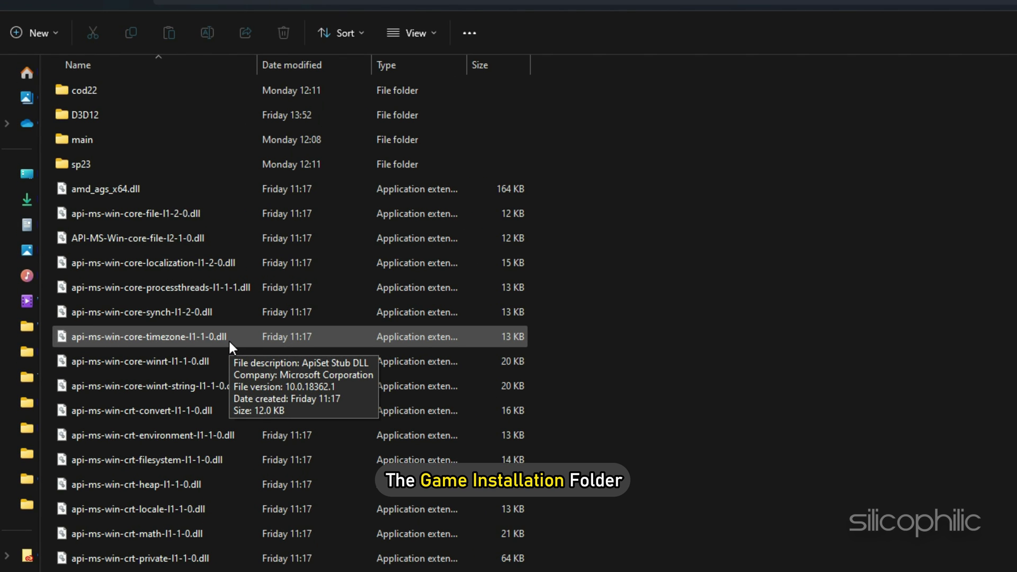
Step: Disable compatibility mode on the cod executable and apply the change
scroll(164, 368, down, 10)
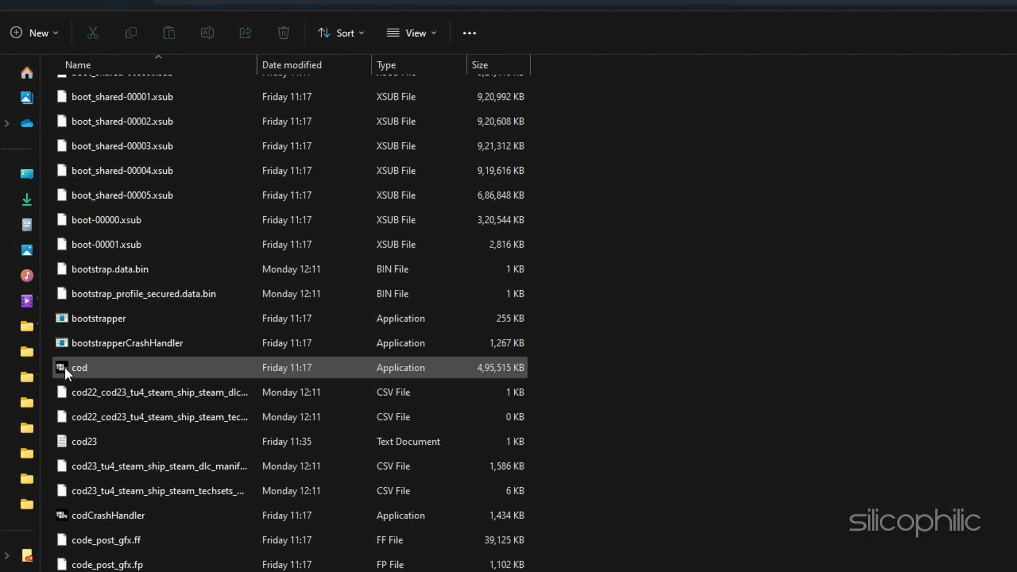
right_click(64, 367)
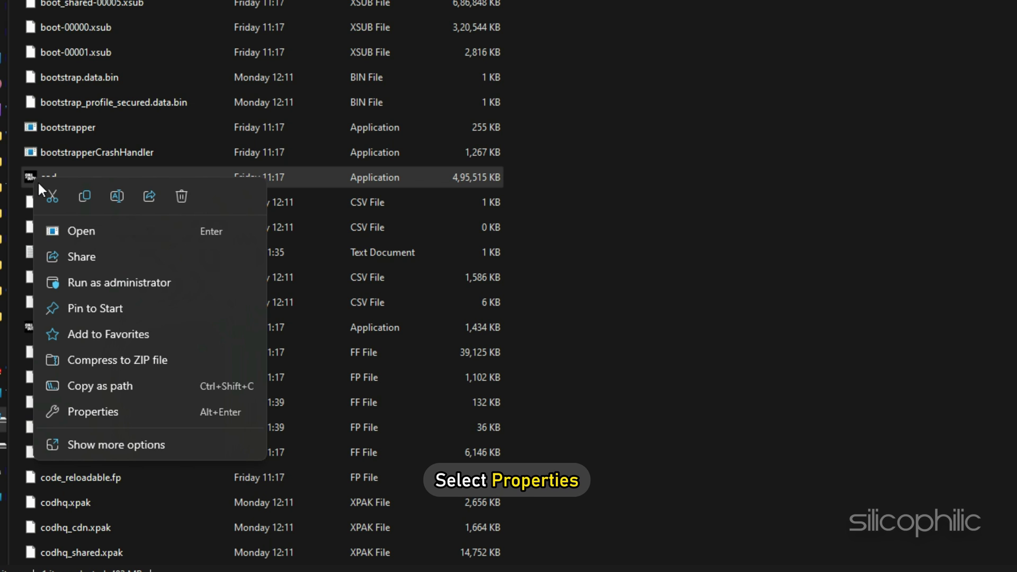
click(94, 411)
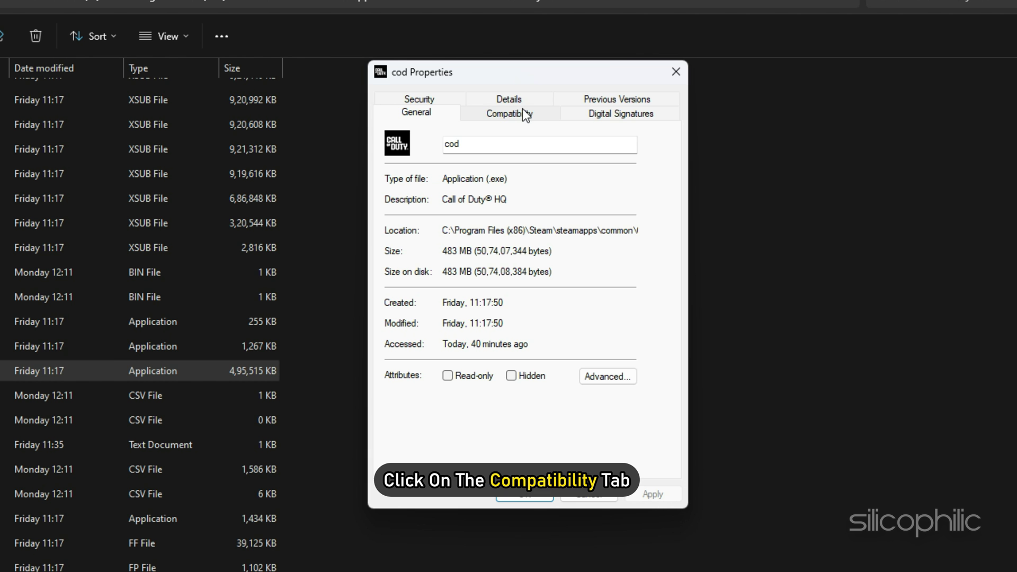
click(525, 114)
click(396, 222)
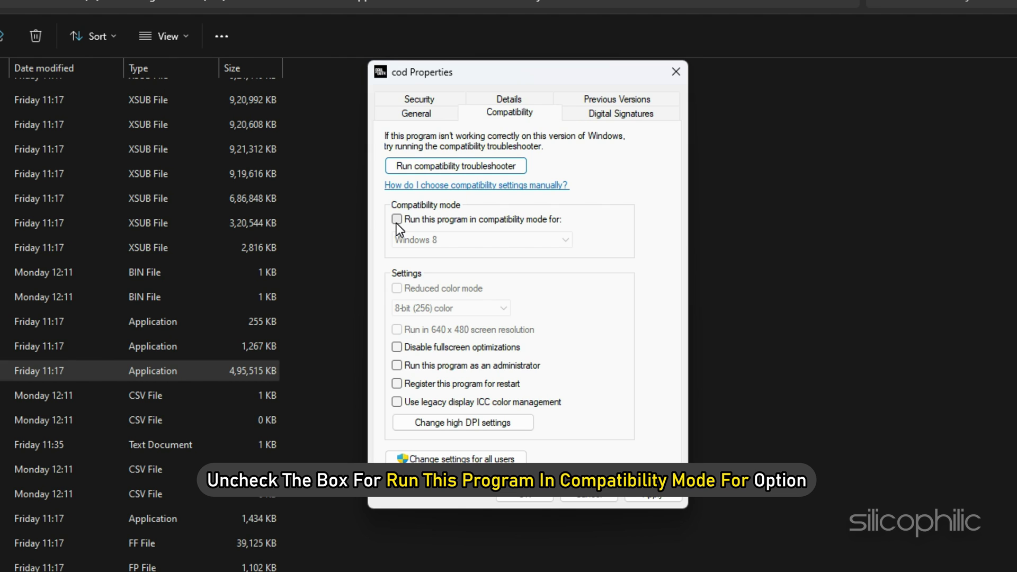
click(663, 495)
click(534, 495)
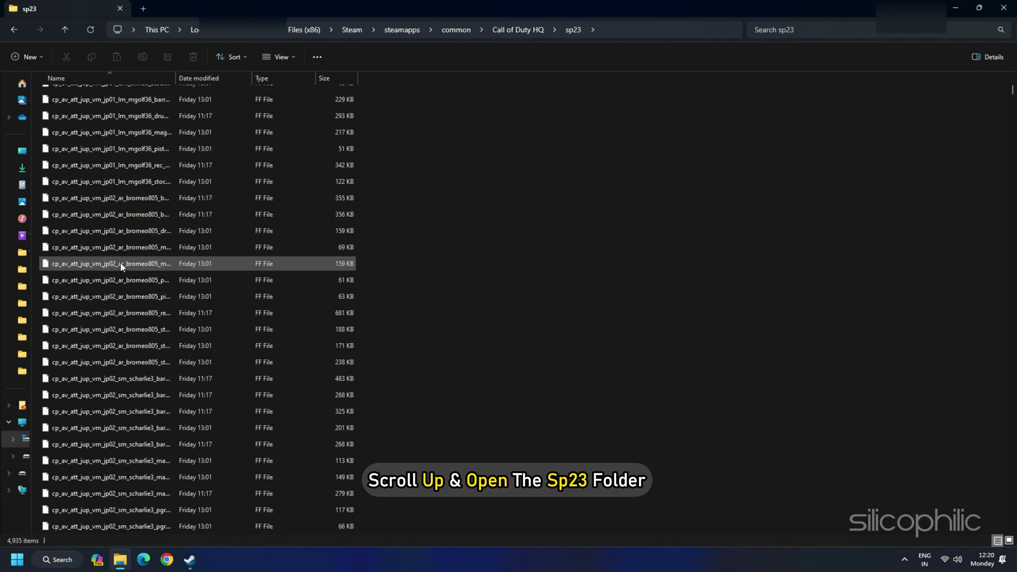
Step: Leave compatibility mode off for sp23-cod in the sp23 folder and apply it
scroll(118, 264, up, 15)
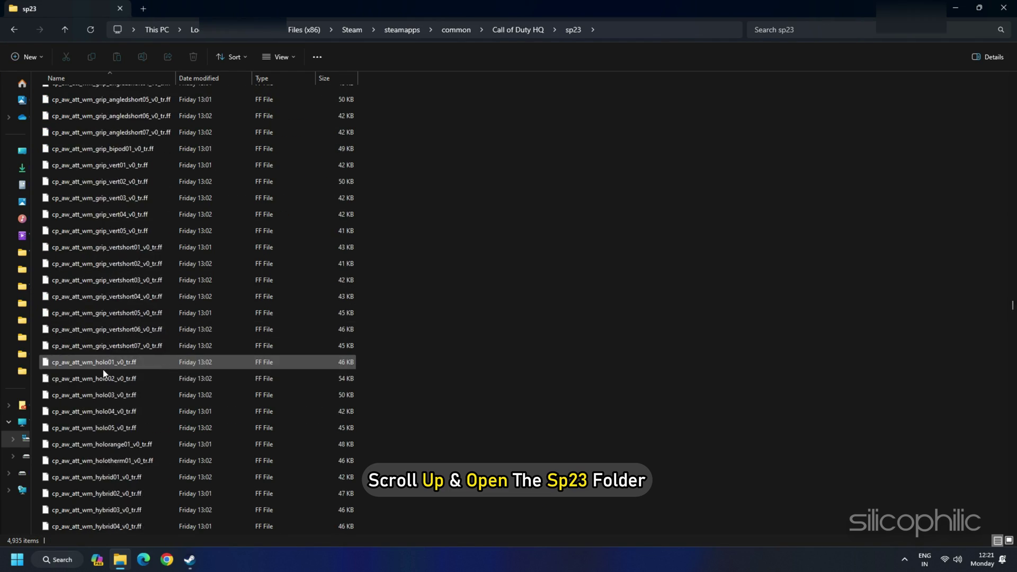
right_click(55, 313)
click(95, 466)
click(500, 129)
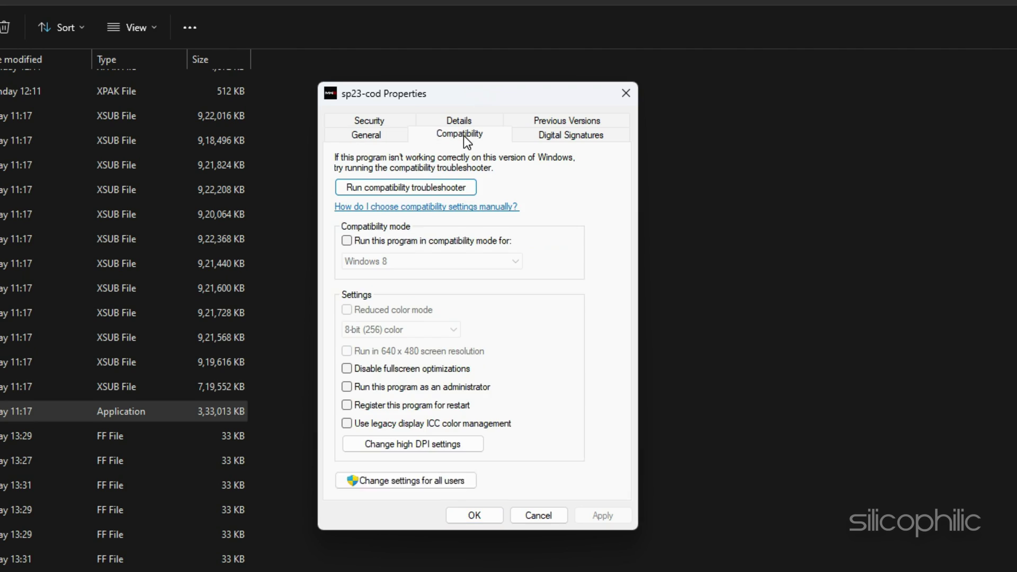
click(347, 241)
click(347, 242)
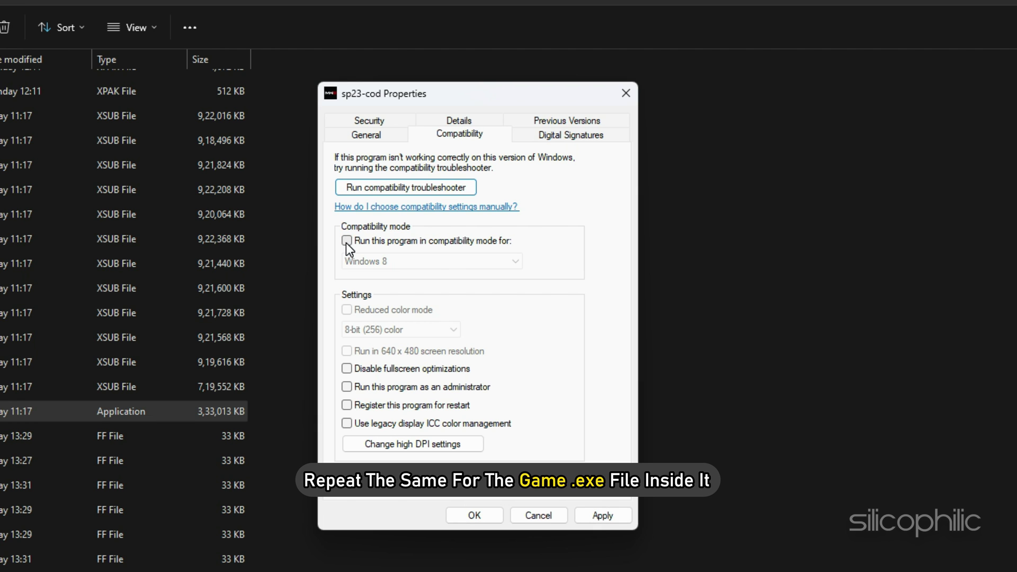
click(475, 516)
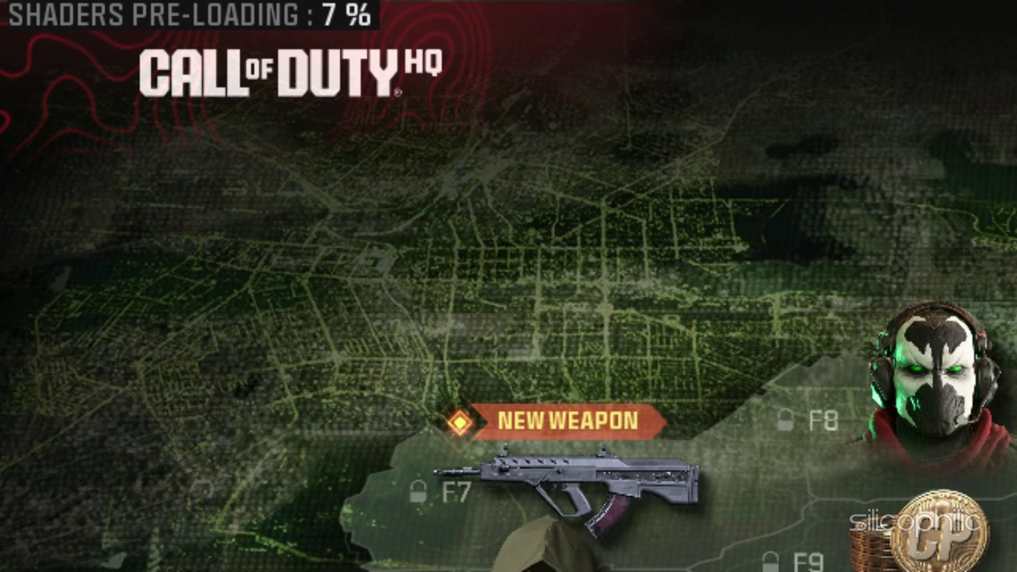
Step: Leave the running game and return to the Call of Duty page in the Steam library
key(super)
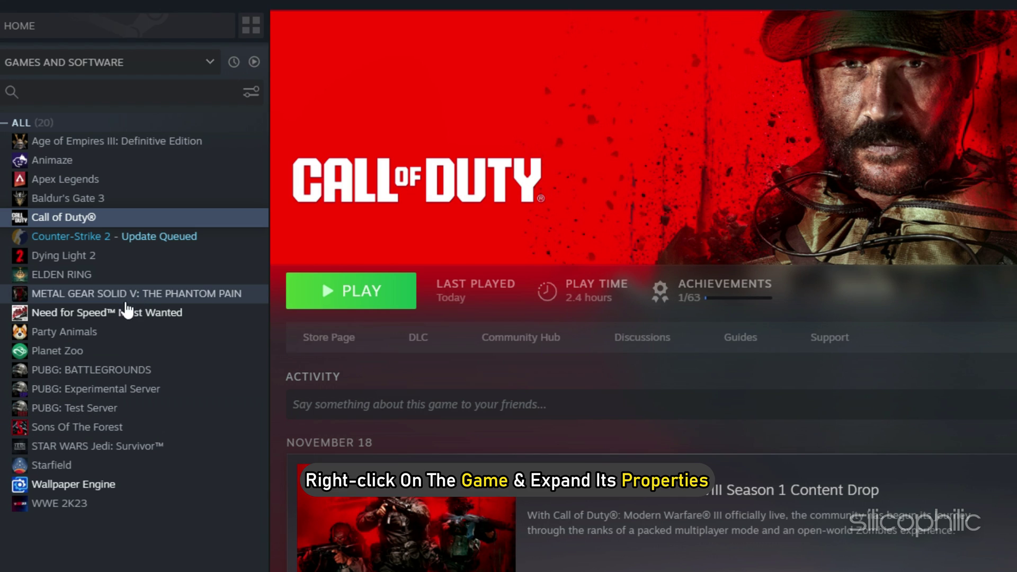
Step: Set Call of Duty's Steam launch options to -dx12
right_click(87, 217)
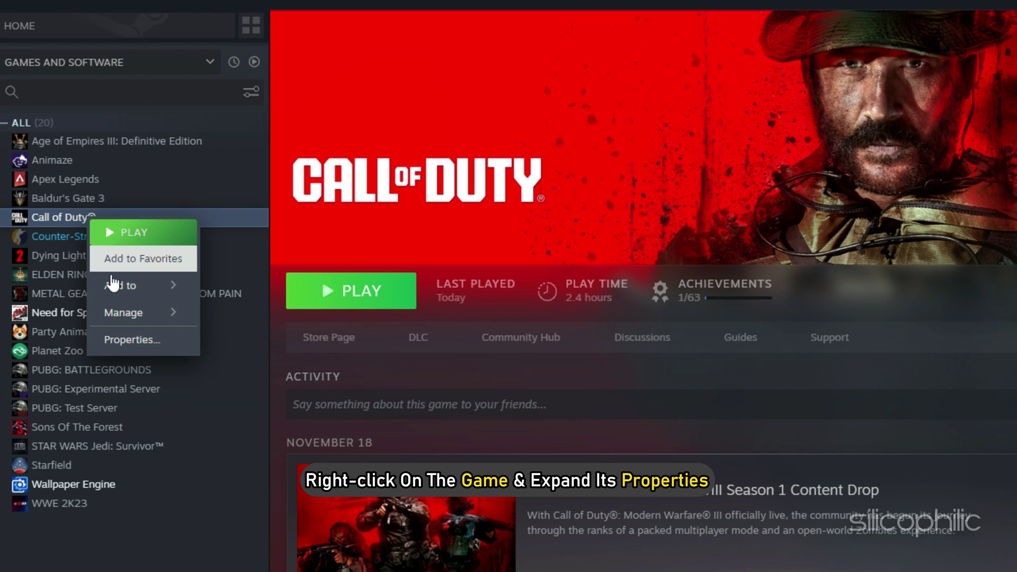
click(157, 339)
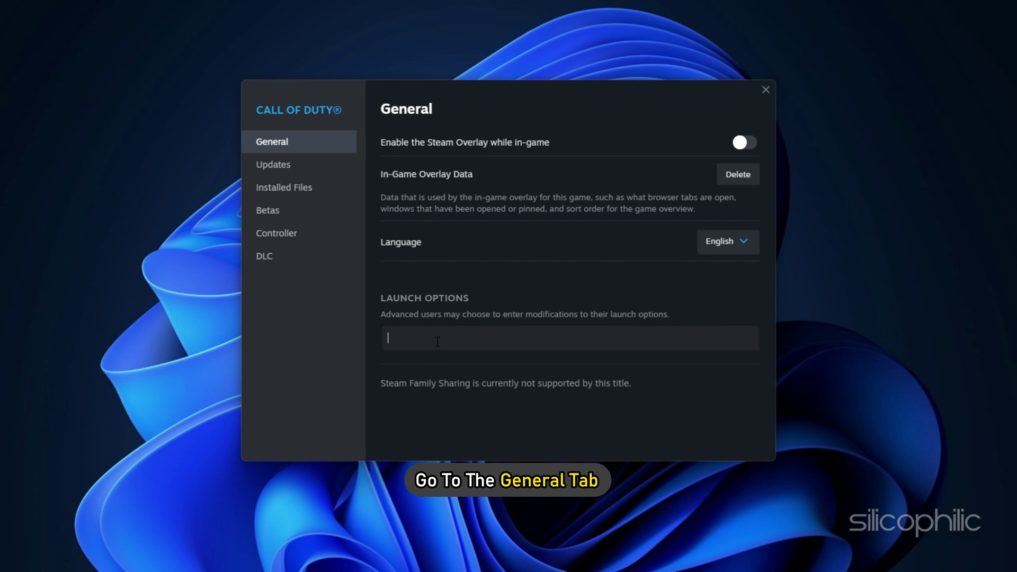
text(dx11)
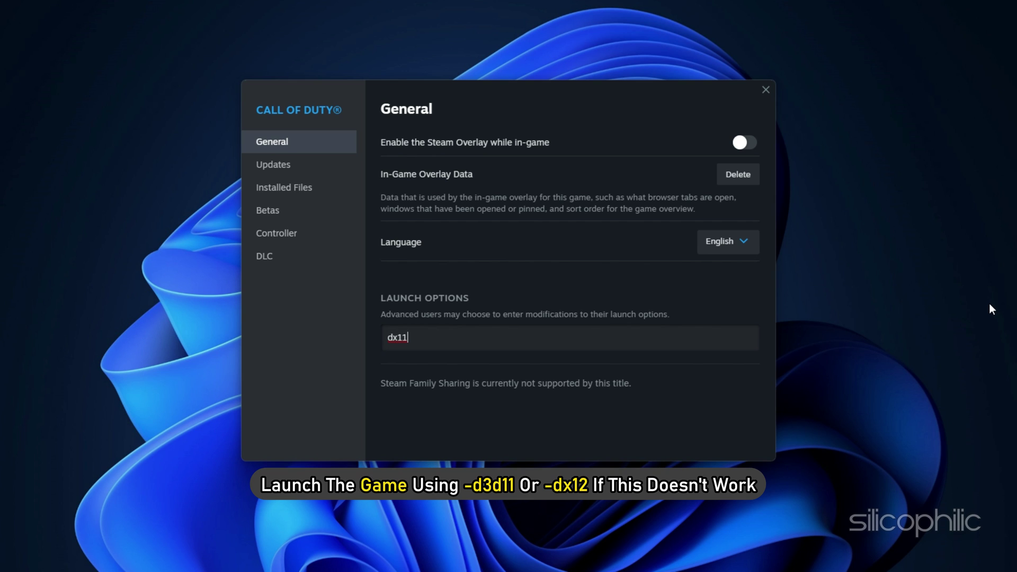
key(BackSpace)
key(BackSpace)
key(BackSpace)
key(BackSpace)
text(-d3d11)
key(BackSpace)
key(BackSpace)
key(BackSpace)
key(BackSpace)
text(x12)
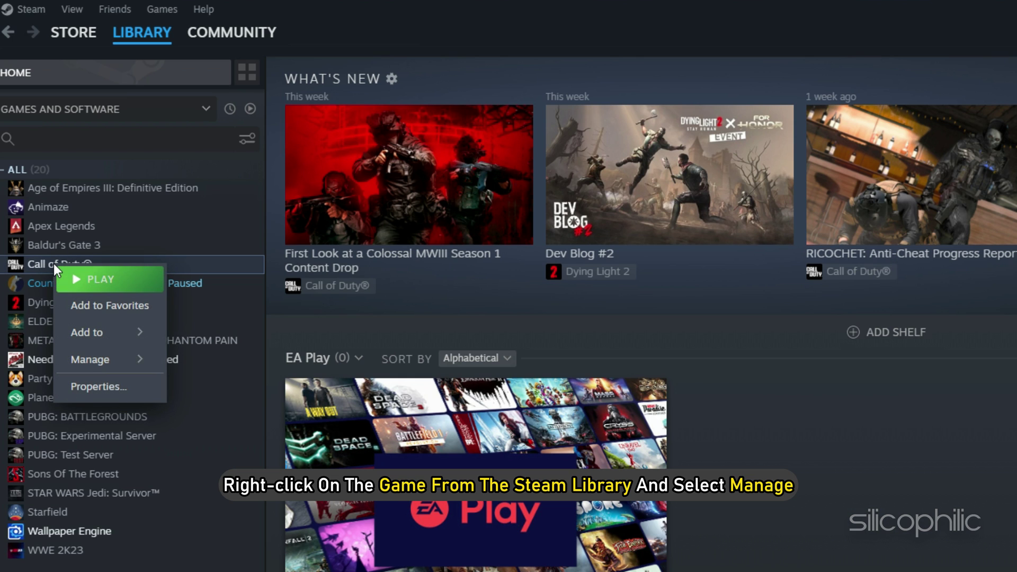
Step: Open the Call of Duty HQ installation folder from Steam's Manage menu
mouse_move(88, 360)
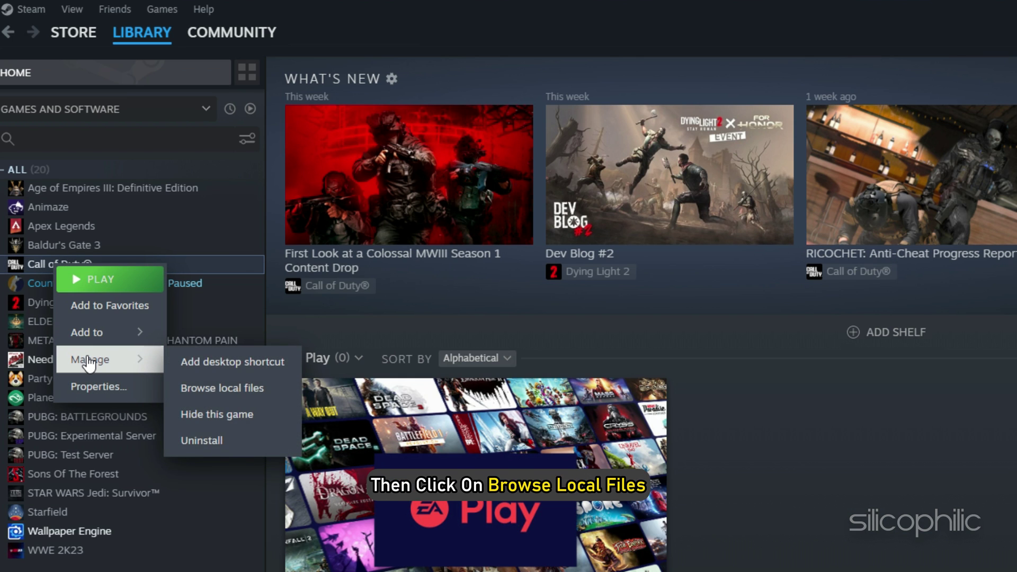
click(221, 392)
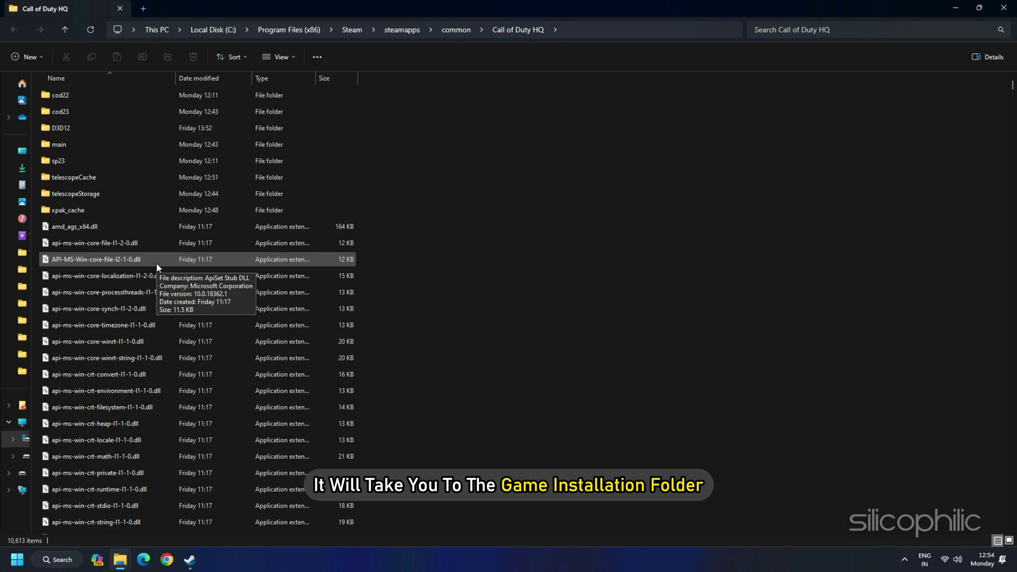
scroll(124, 360, down, 15)
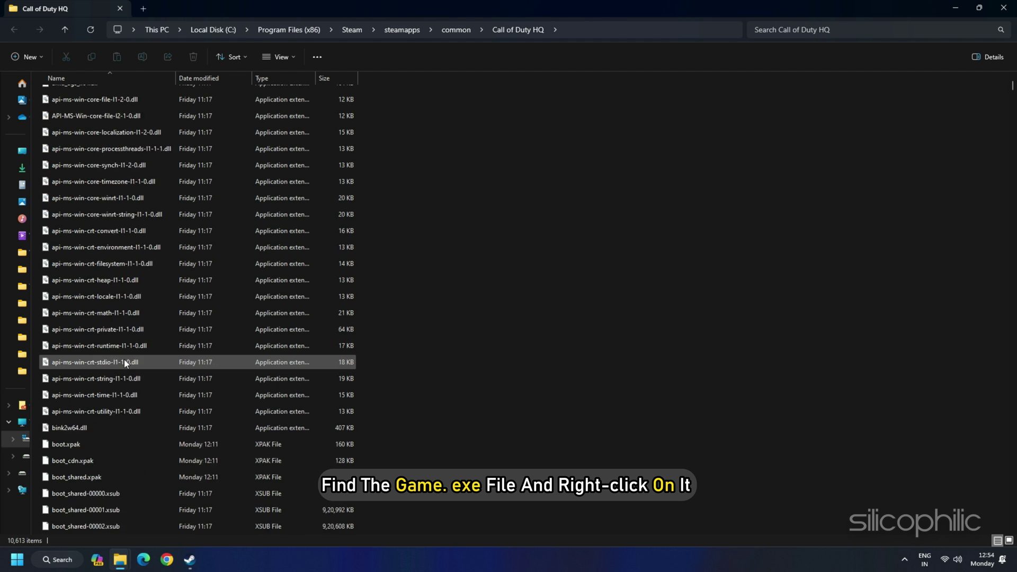
Step: Set the cod application to run as administrator and apply the setting
right_click(49, 361)
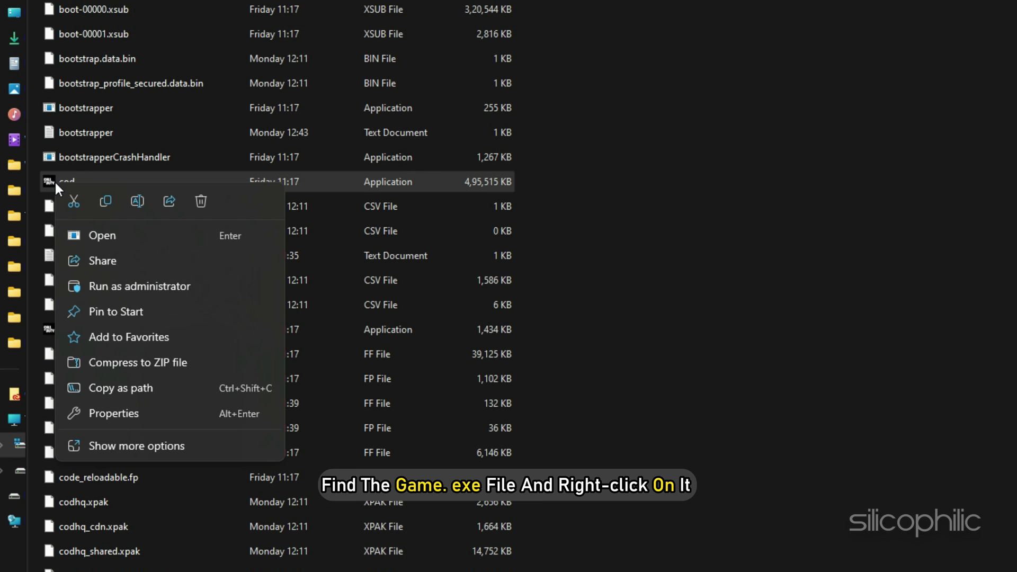
click(114, 416)
click(781, 0)
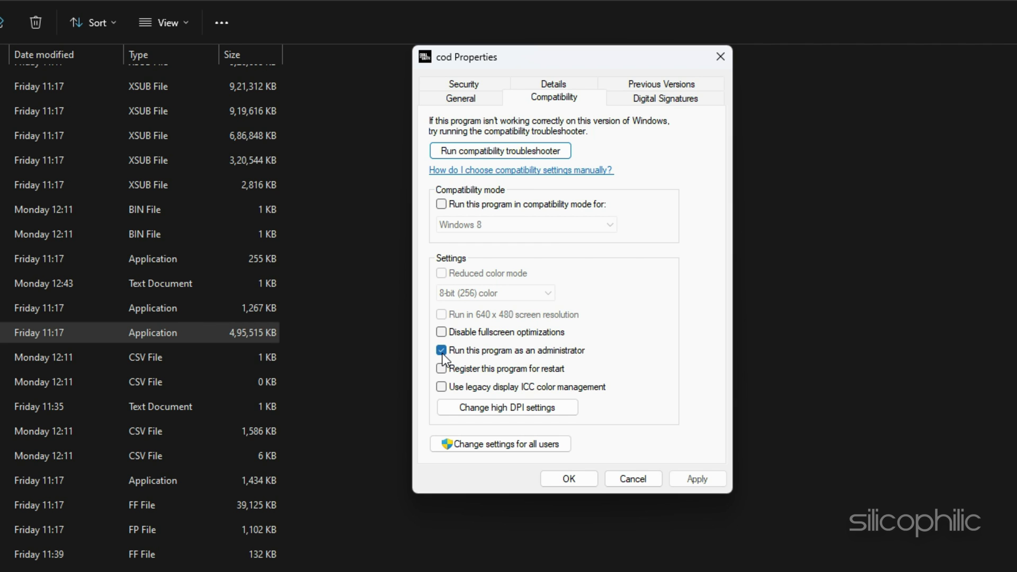
click(698, 479)
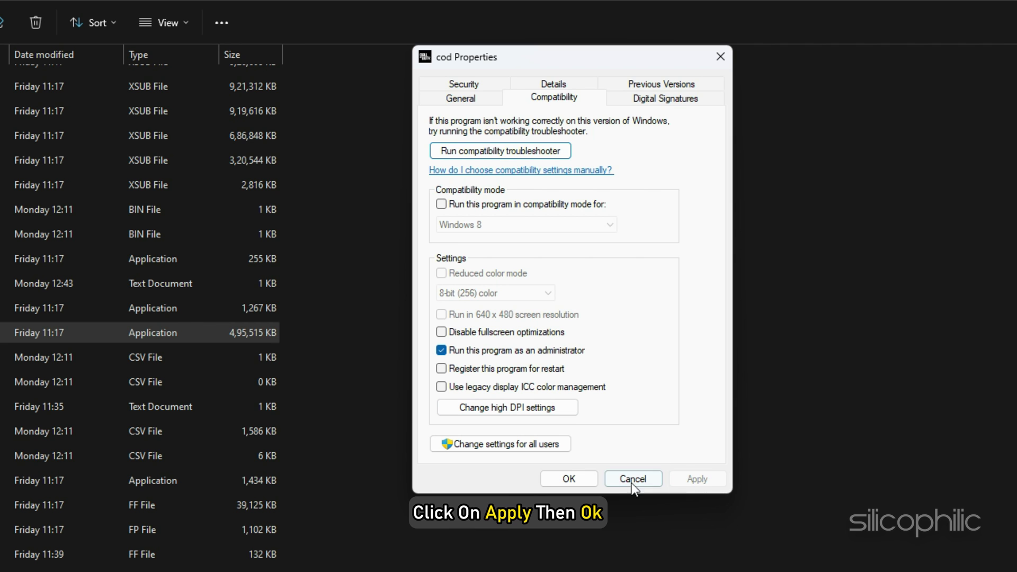
click(569, 479)
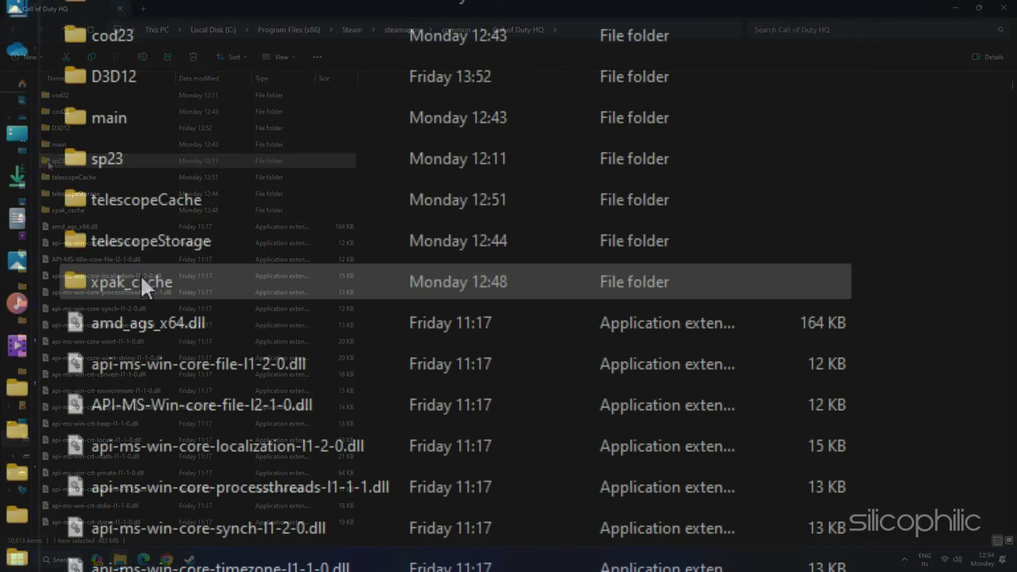
Step: In the sp23 folder, tick 'Run this program as an administrator' for sp23-cod
click(47, 160)
double_click(82, 160)
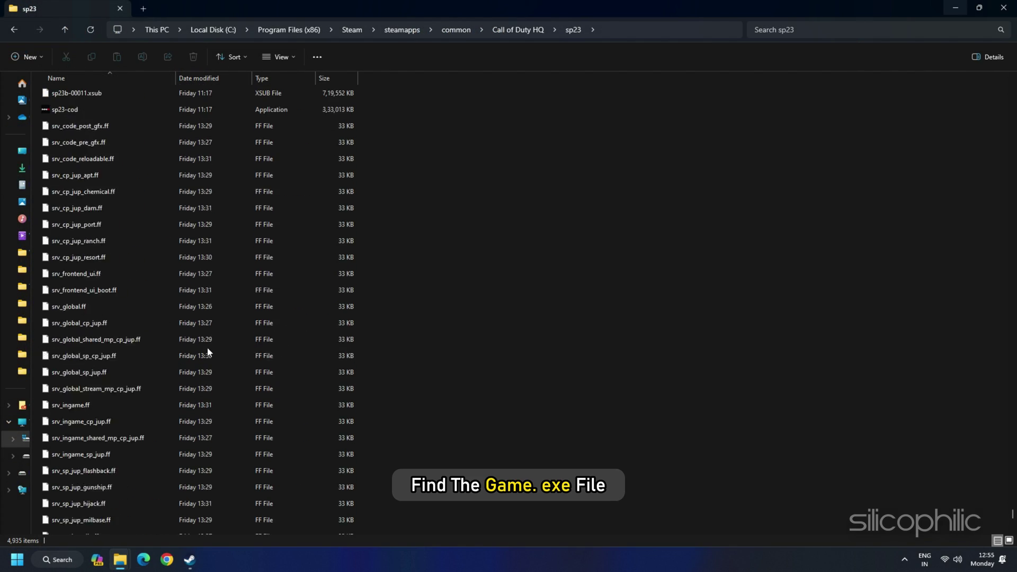
scroll(208, 352, up, 6)
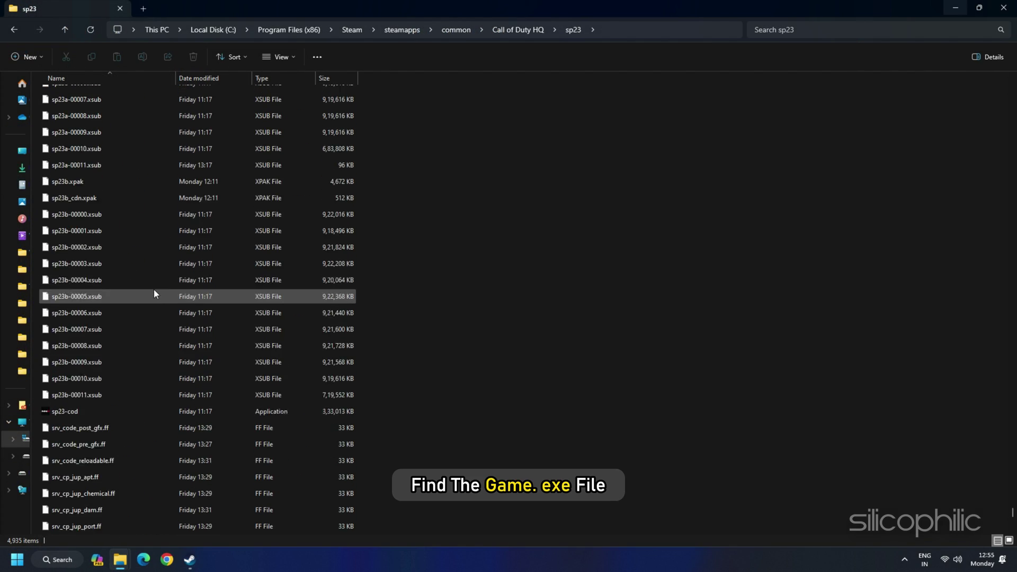
right_click(127, 265)
click(141, 418)
click(519, 106)
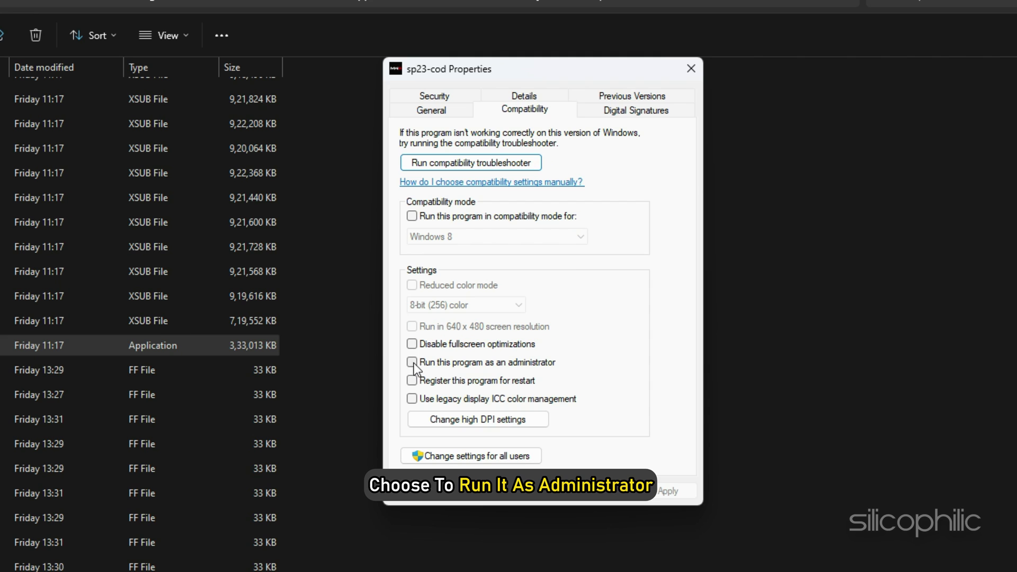
click(412, 363)
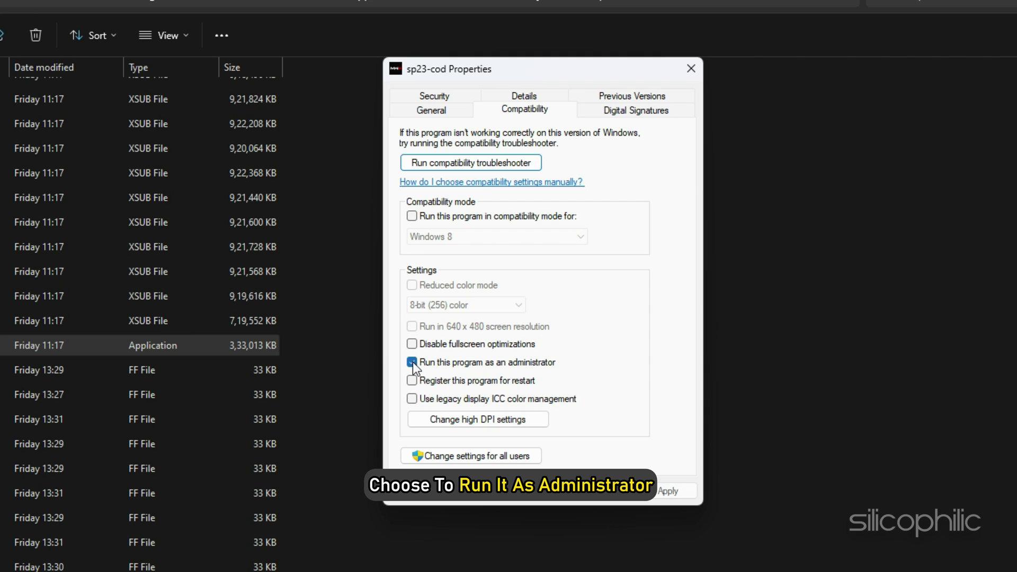